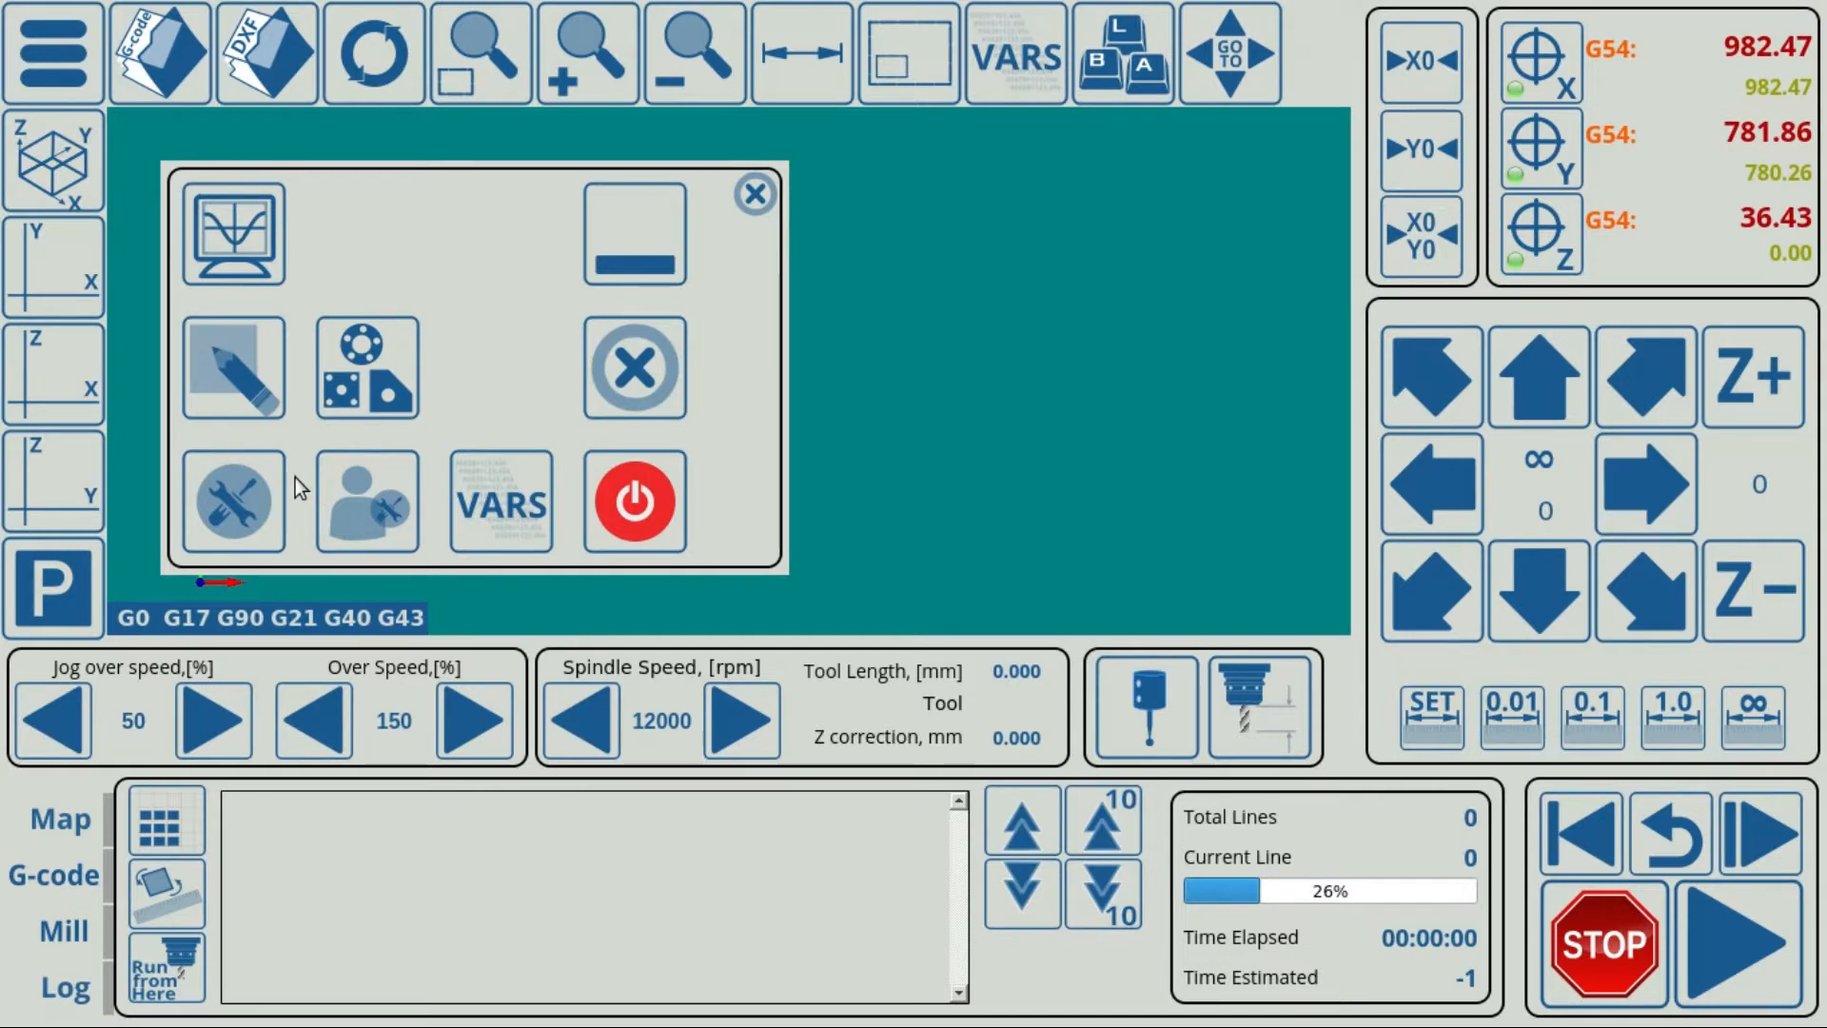
- Open the configuration and display the UI Settings page in the Advanced section of the CNC settings
{"action": "left_click", "coordinate": [236, 481]}
{"action": "left_click", "coordinate": [38, 42]}
{"action": "left_click", "coordinate": [246, 511]}
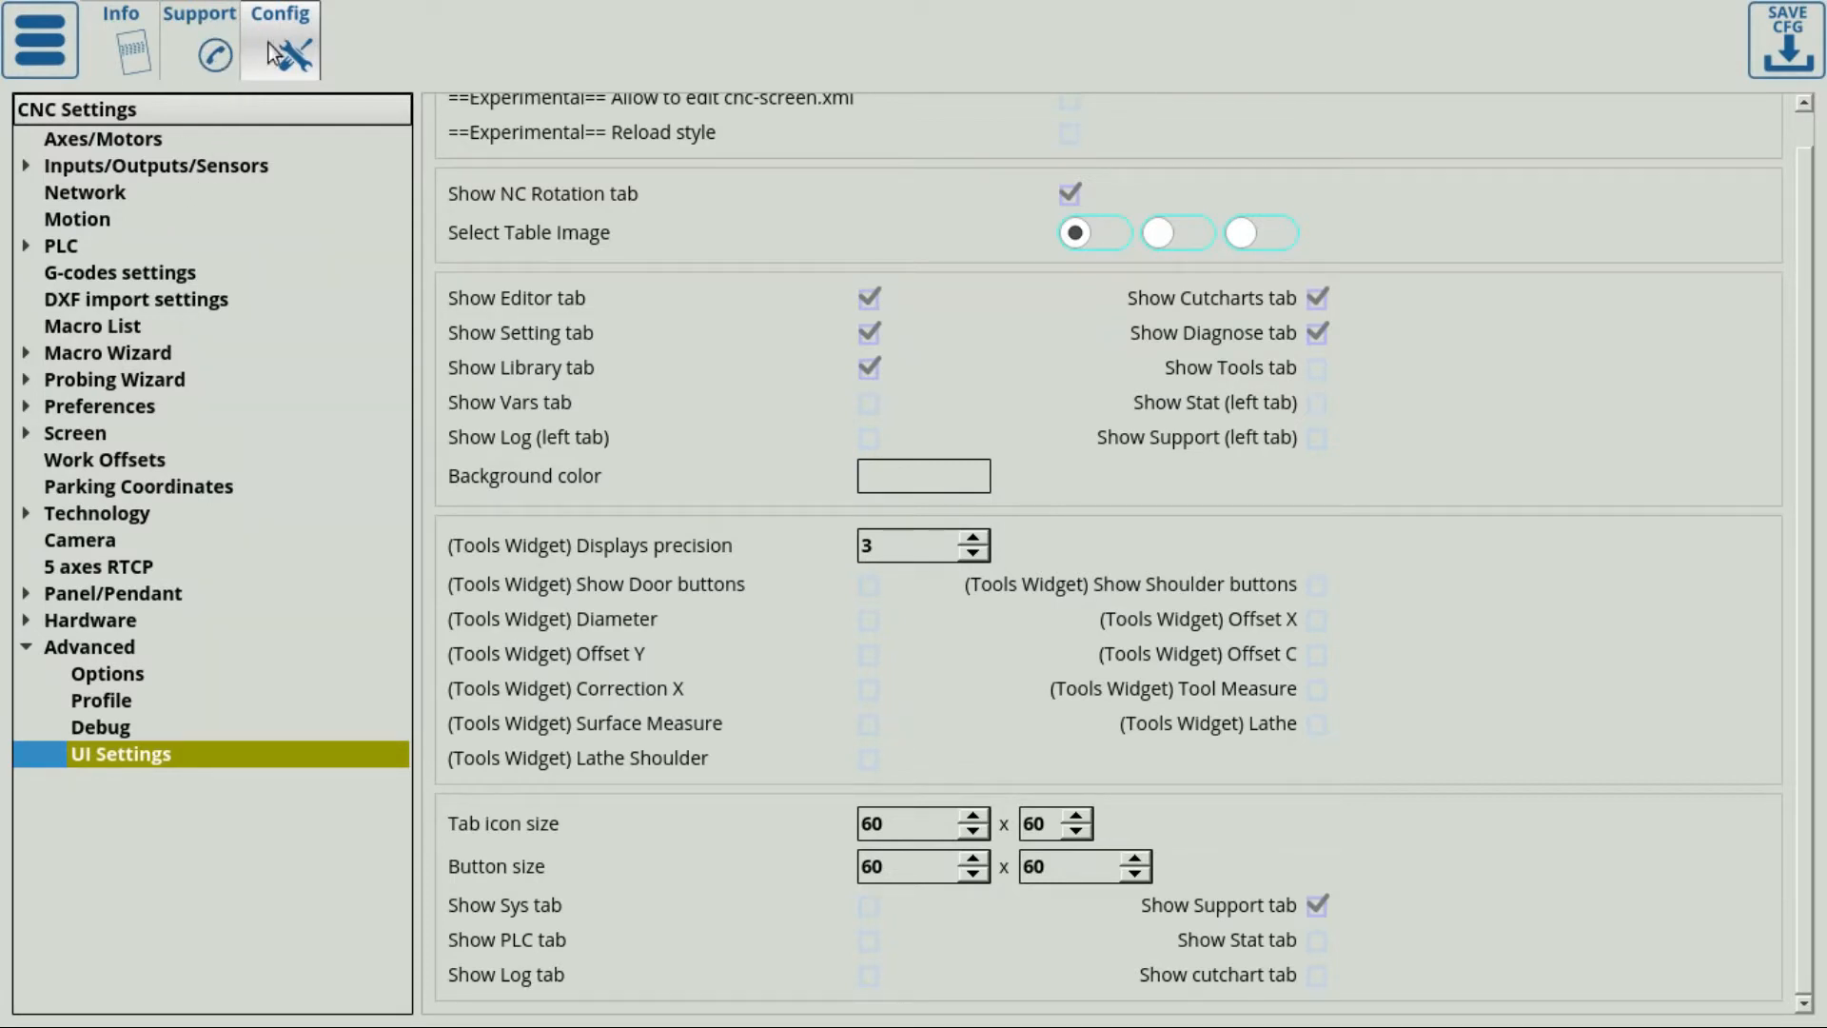
{"action": "left_click", "coordinate": [114, 653]}
{"action": "left_click", "coordinate": [107, 753]}
- Open the Support page and examine the profile storing section, the profile name and the controller UID field used for loading
{"action": "left_click", "coordinate": [196, 38]}
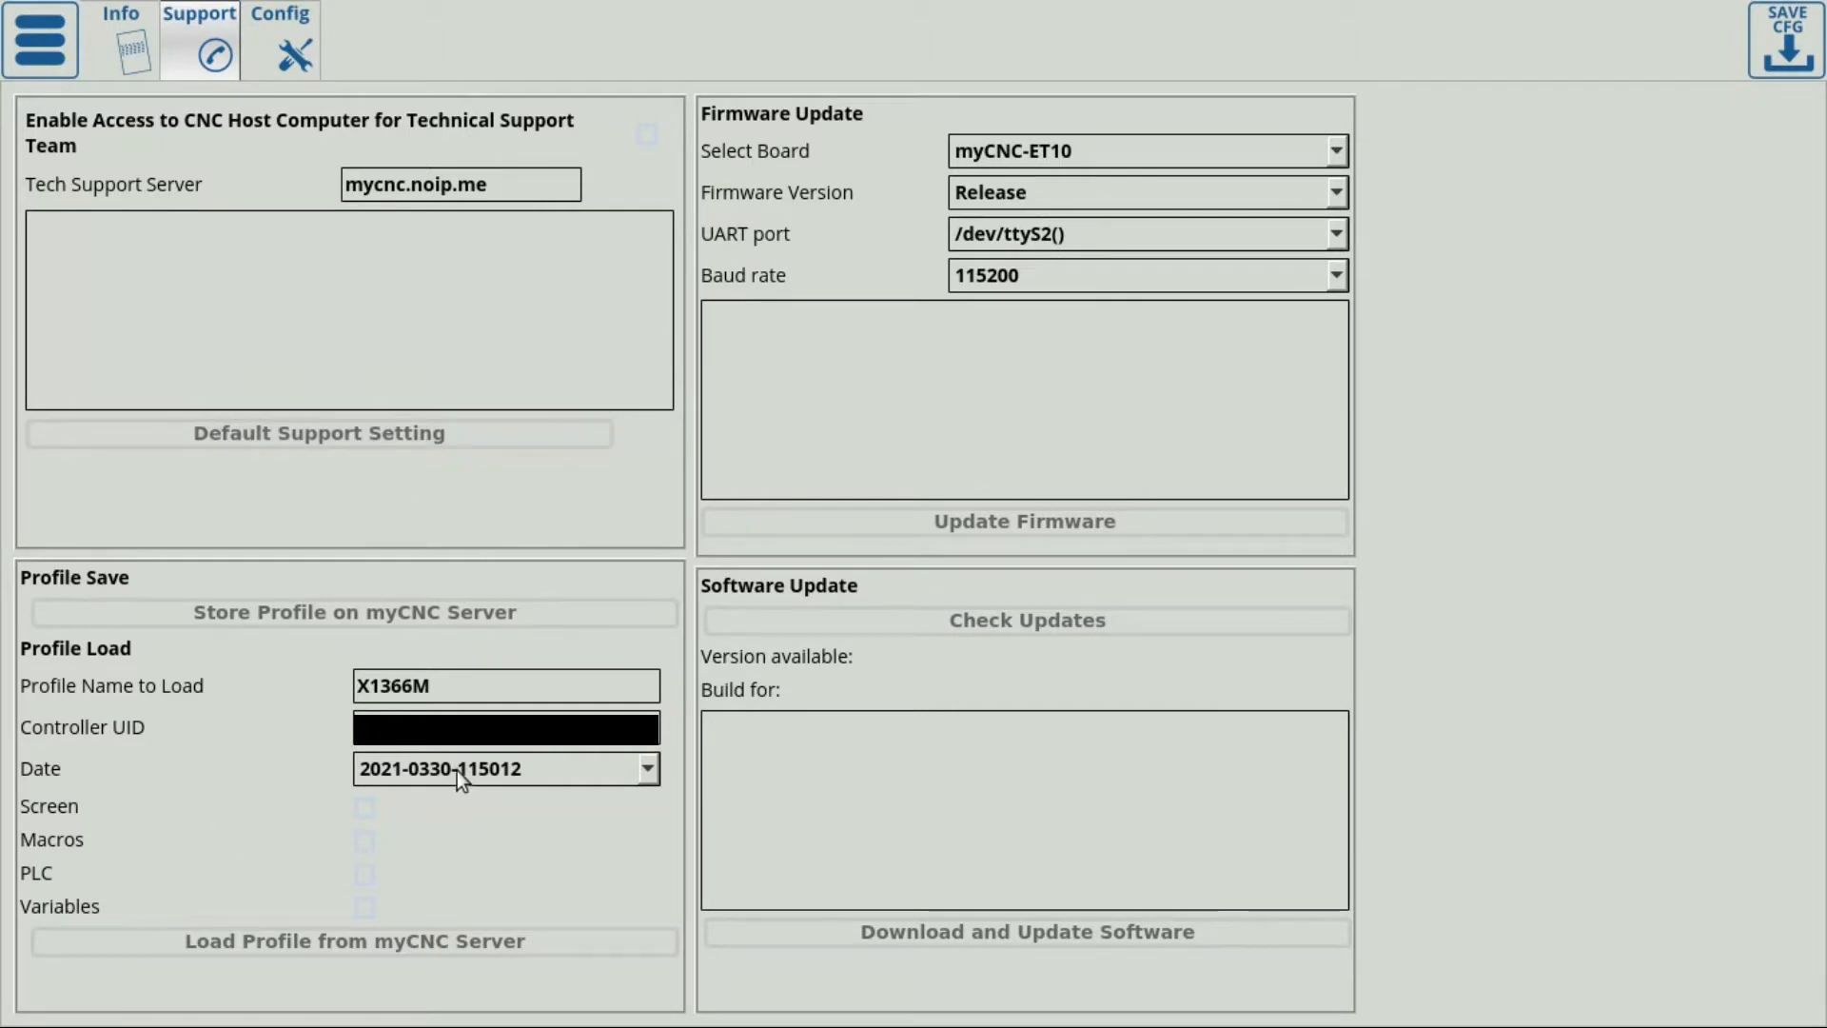
{"action": "left_click", "coordinate": [214, 626]}
{"action": "left_click_drag", "start_coordinate": [442, 681], "coordinate": [338, 681]}
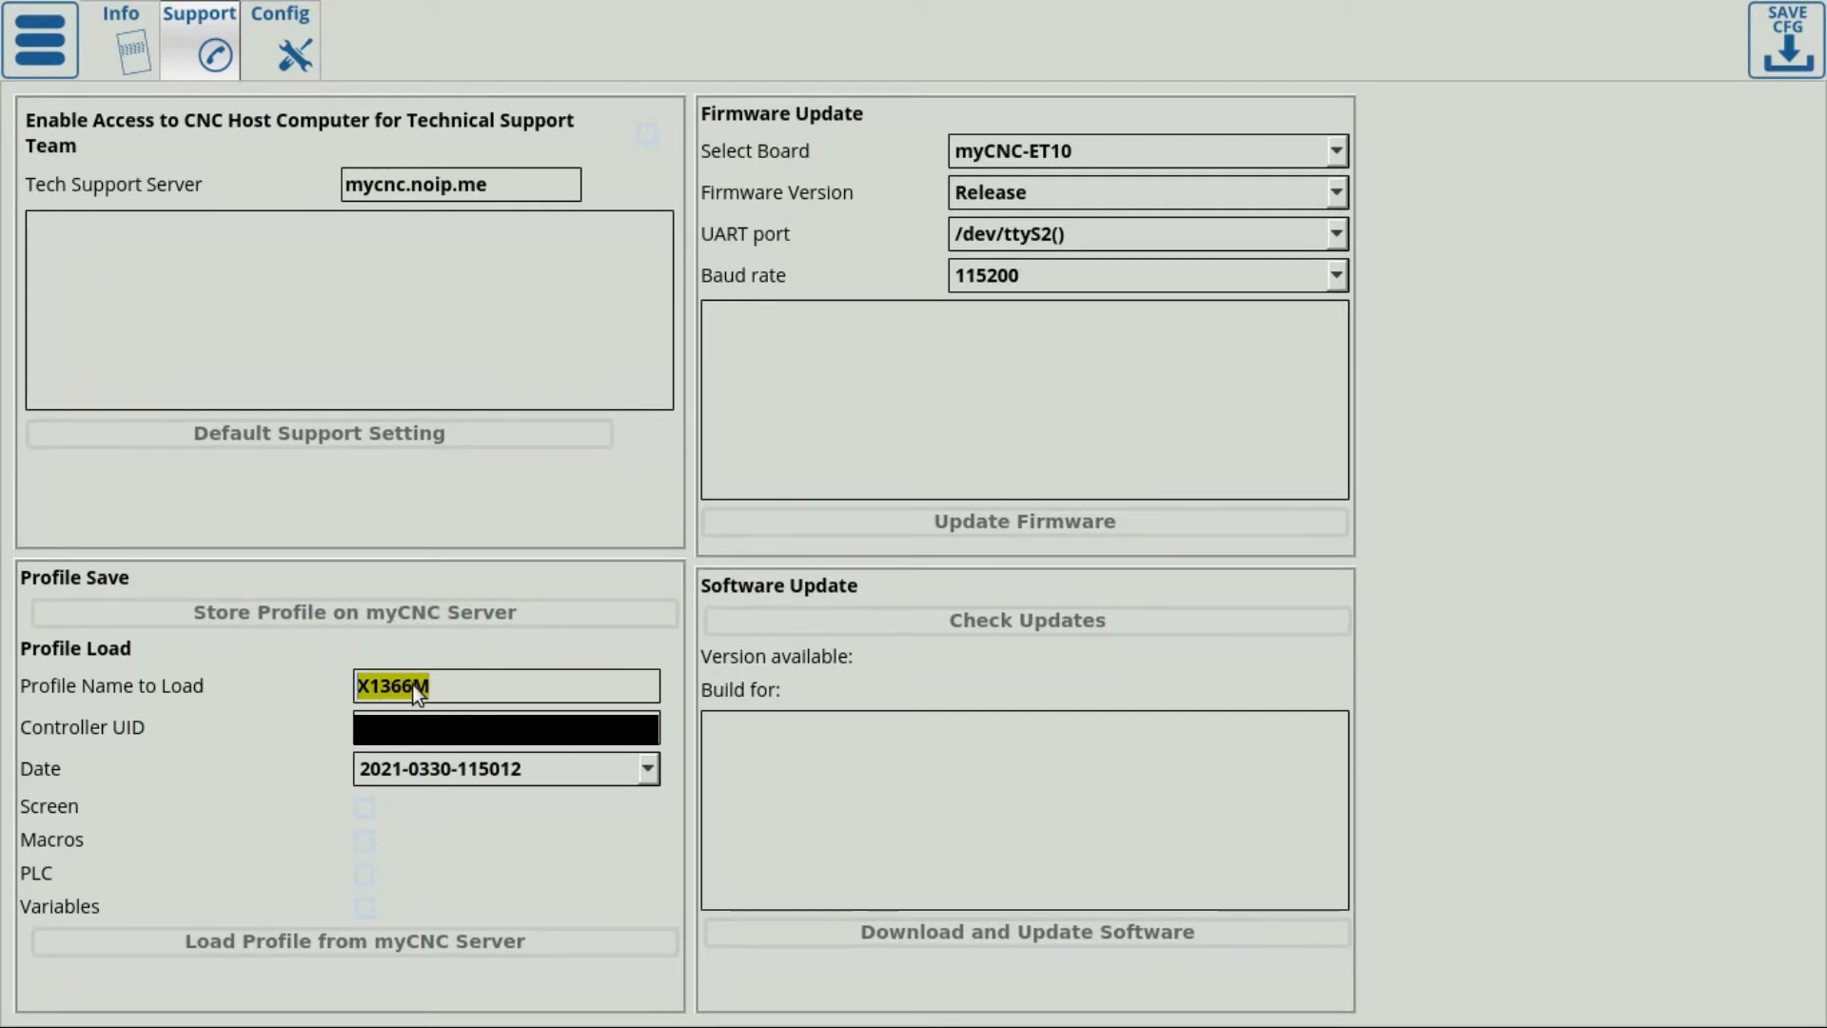
{"action": "left_click_drag", "start_coordinate": [552, 729], "coordinate": [349, 728]}
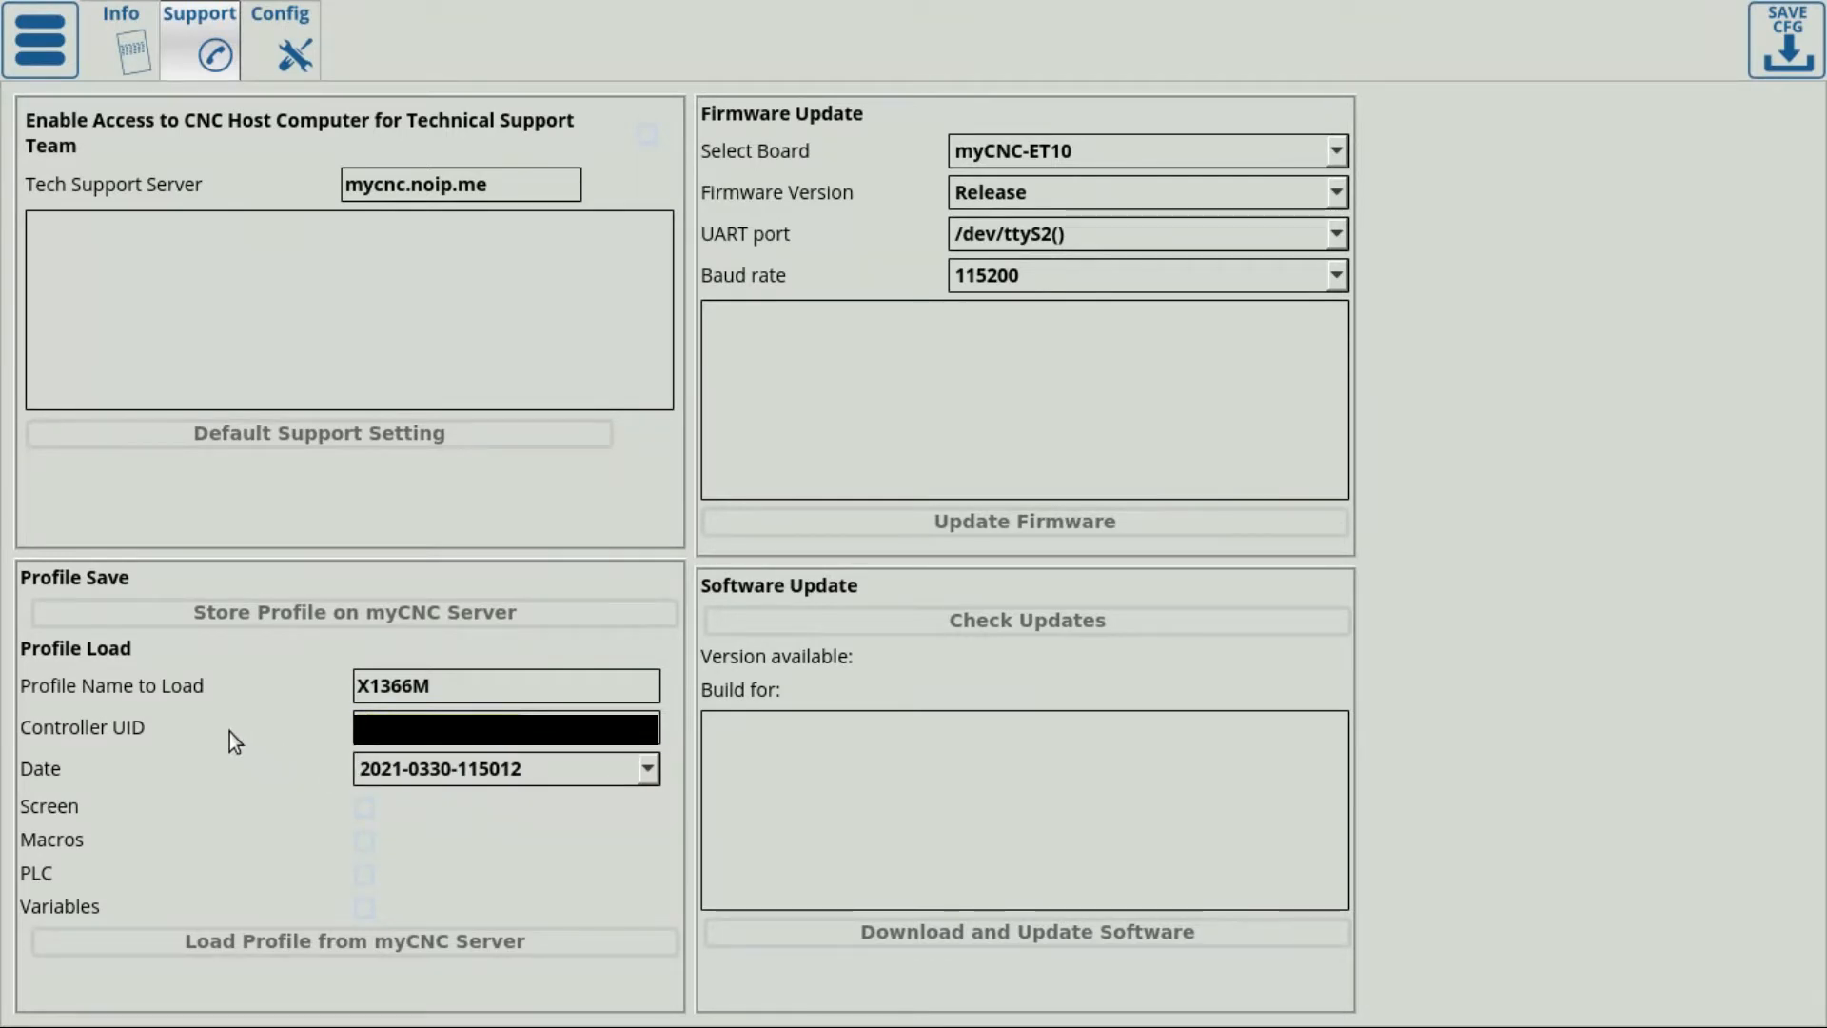
{"action": "mouse_move", "coordinate": [227, 731]}
{"action": "mouse_move", "coordinate": [552, 747]}
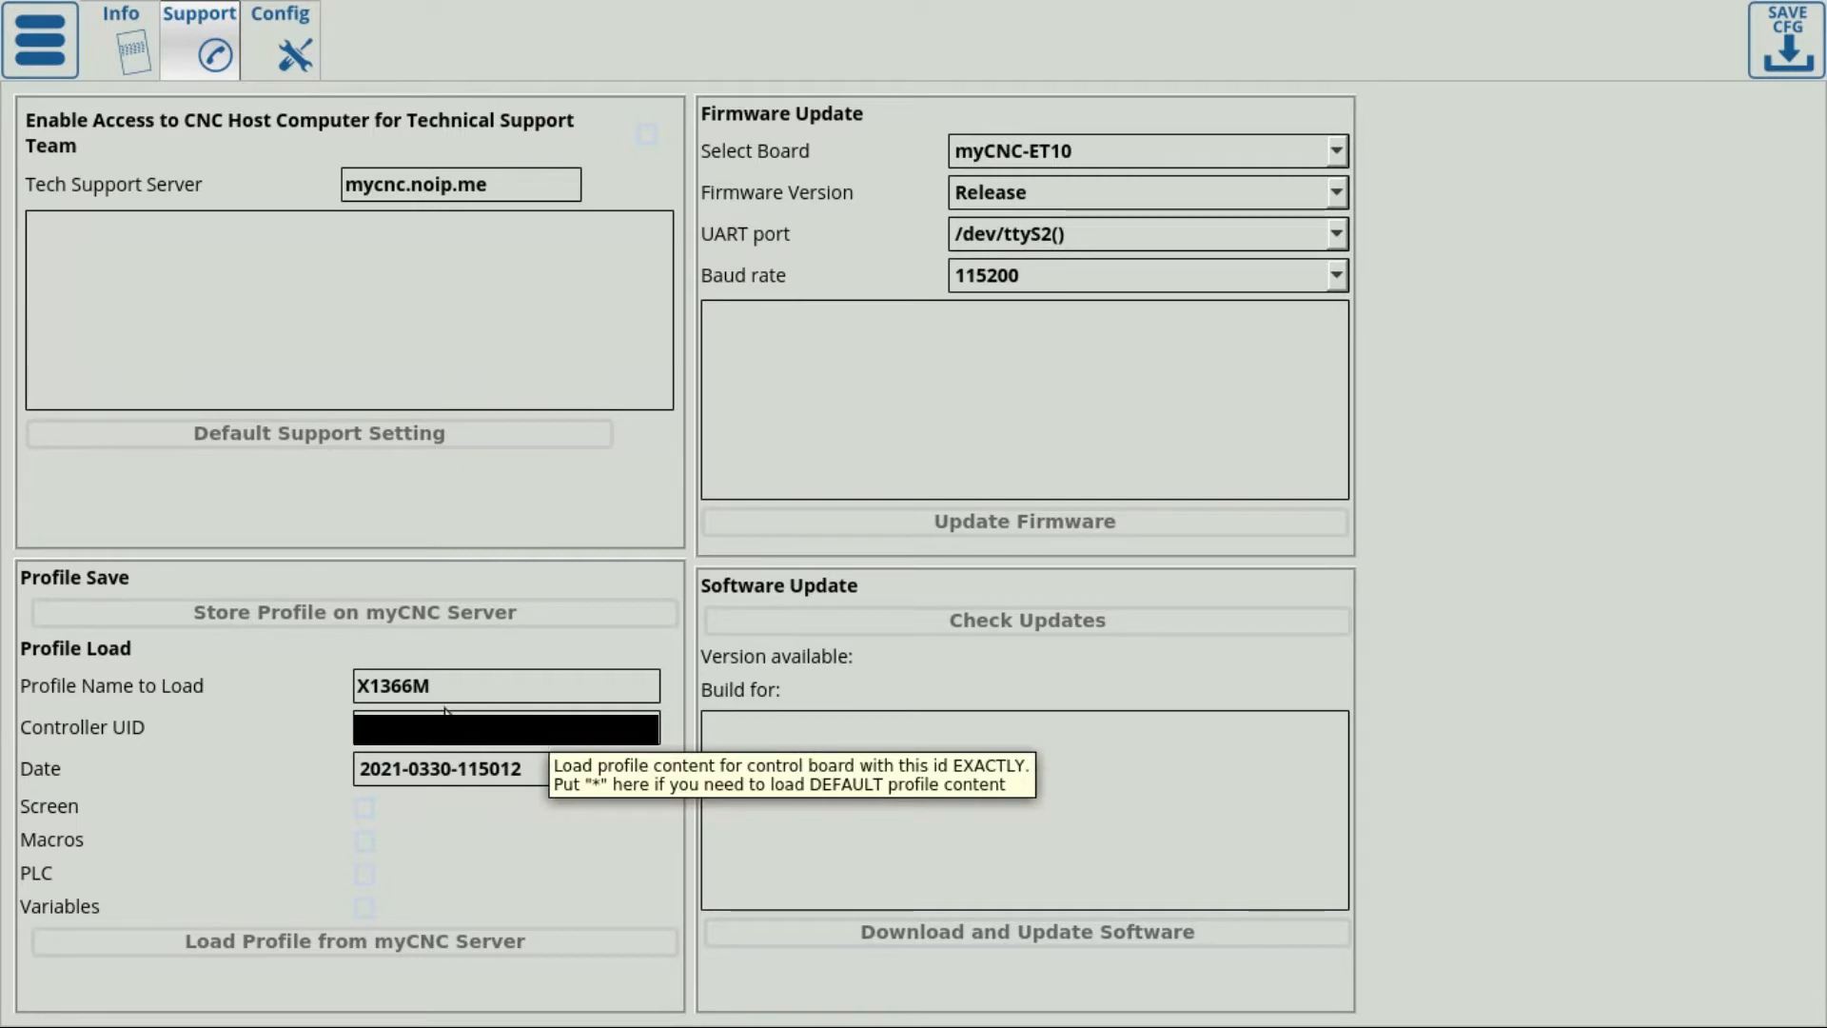
{"action": "left_click", "coordinate": [404, 769]}
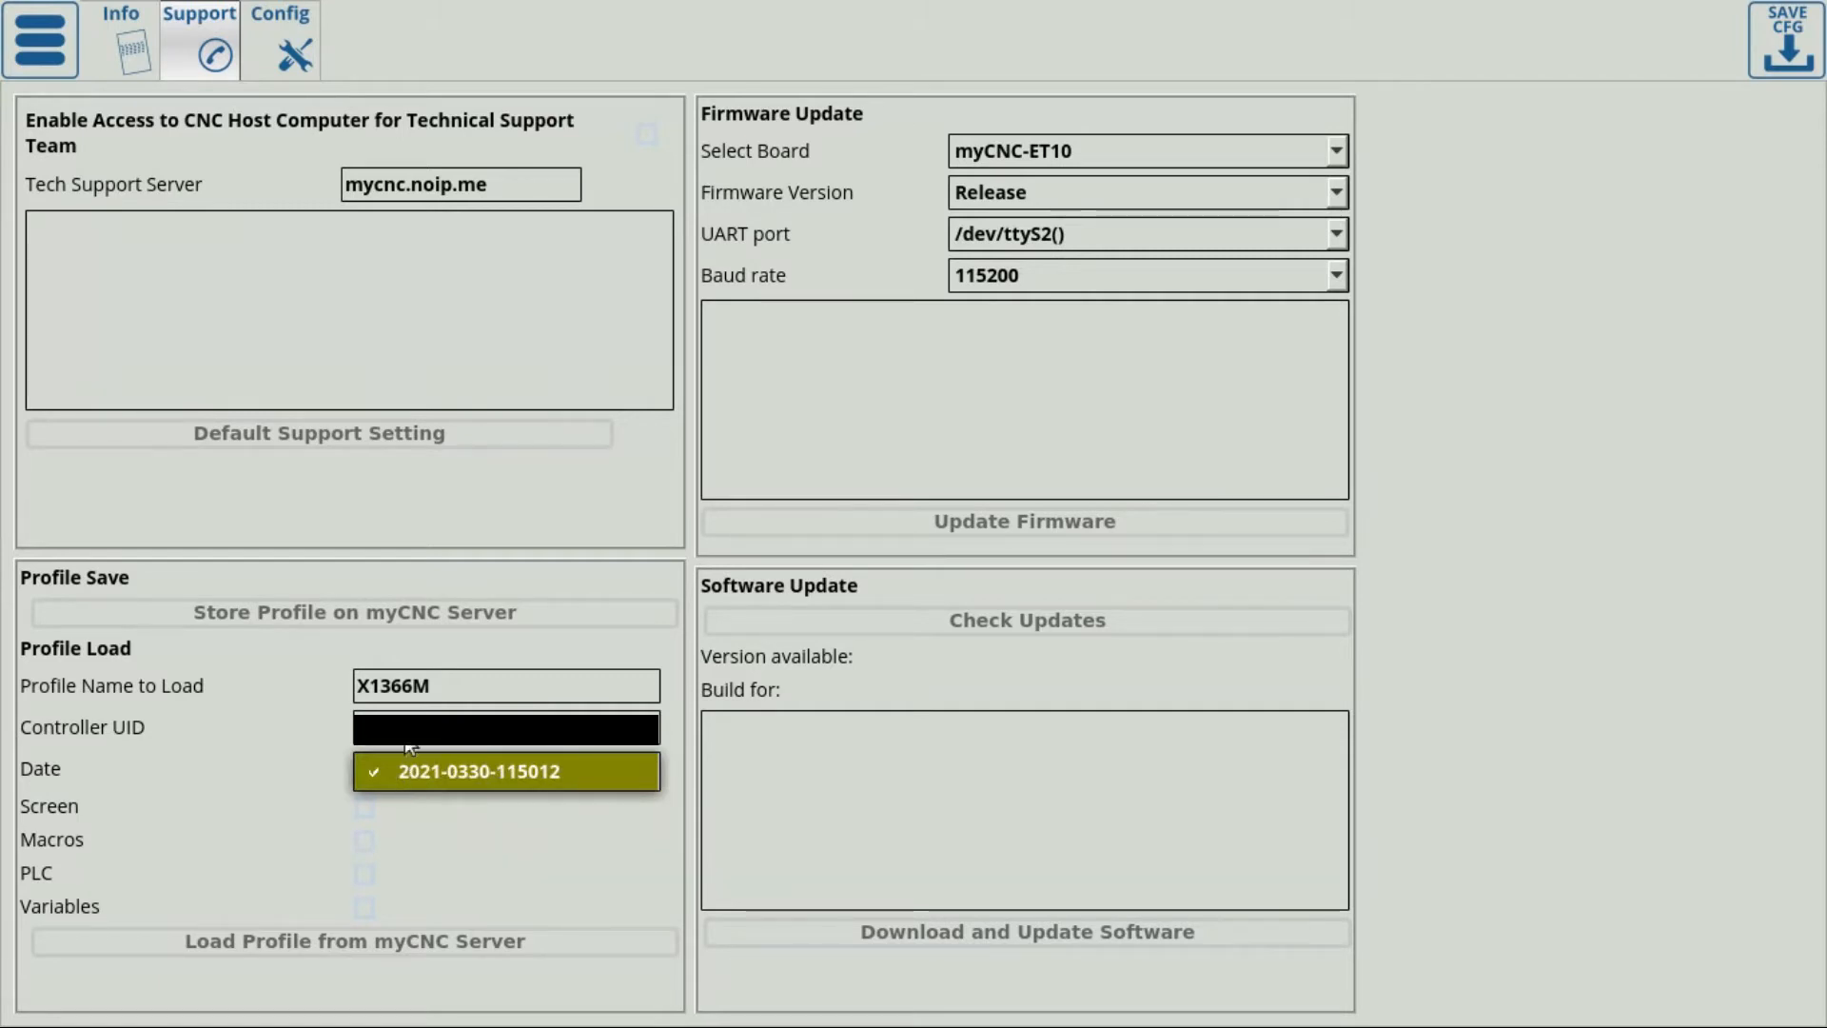
{"action": "left_click", "coordinate": [441, 688]}
{"action": "left_click_drag", "start_coordinate": [425, 690], "coordinate": [348, 699]}
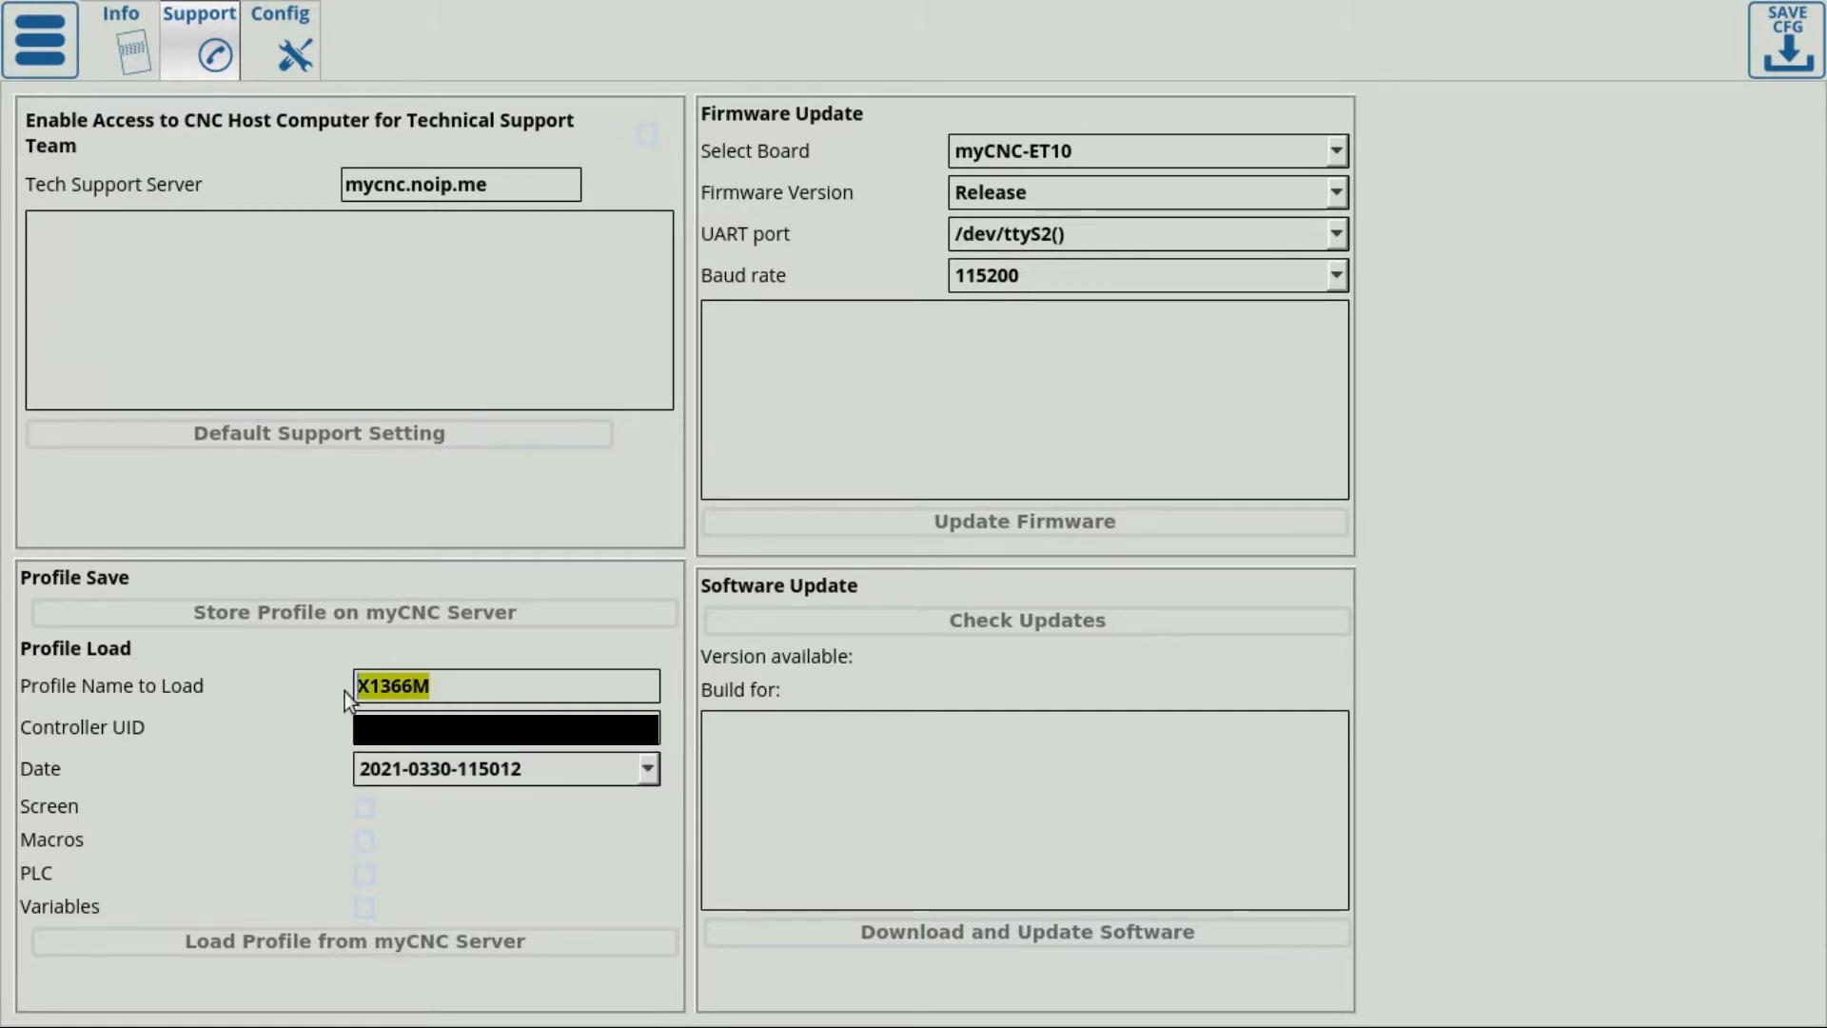
{"action": "left_click", "coordinate": [421, 773]}
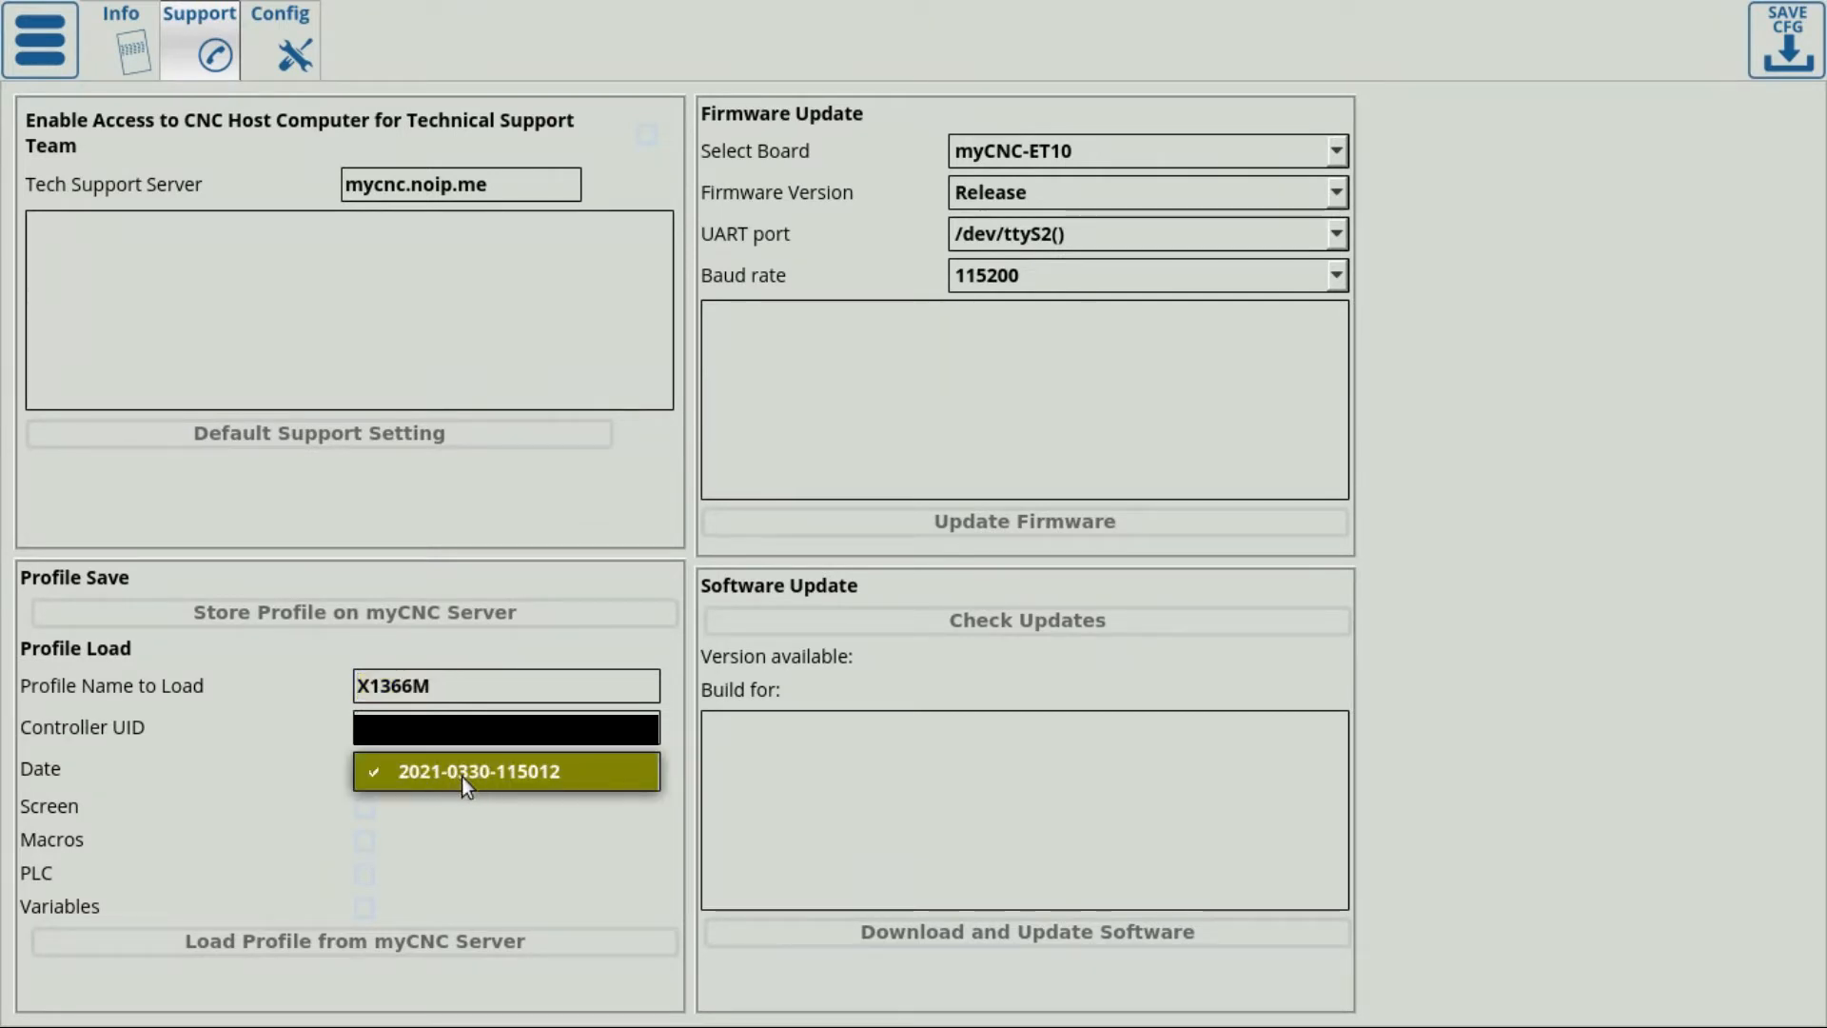
{"action": "left_click", "coordinate": [466, 777]}
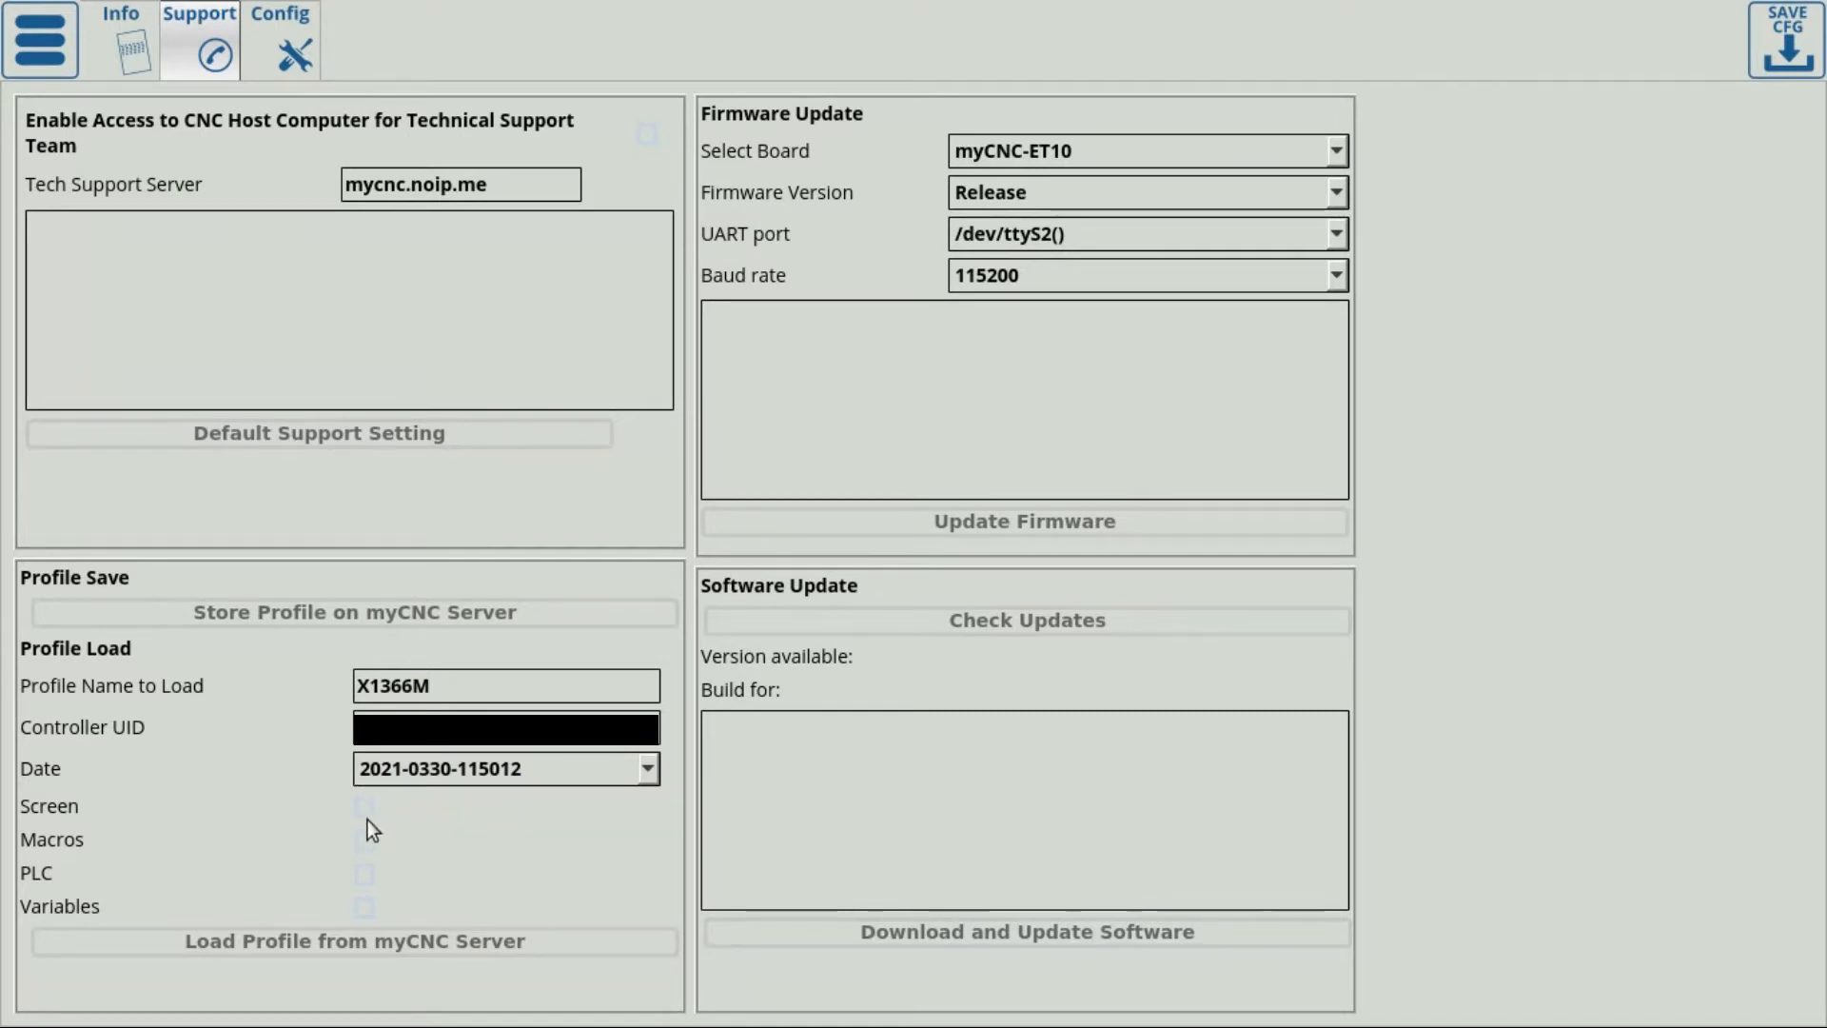
{"action": "left_click", "coordinate": [323, 946]}
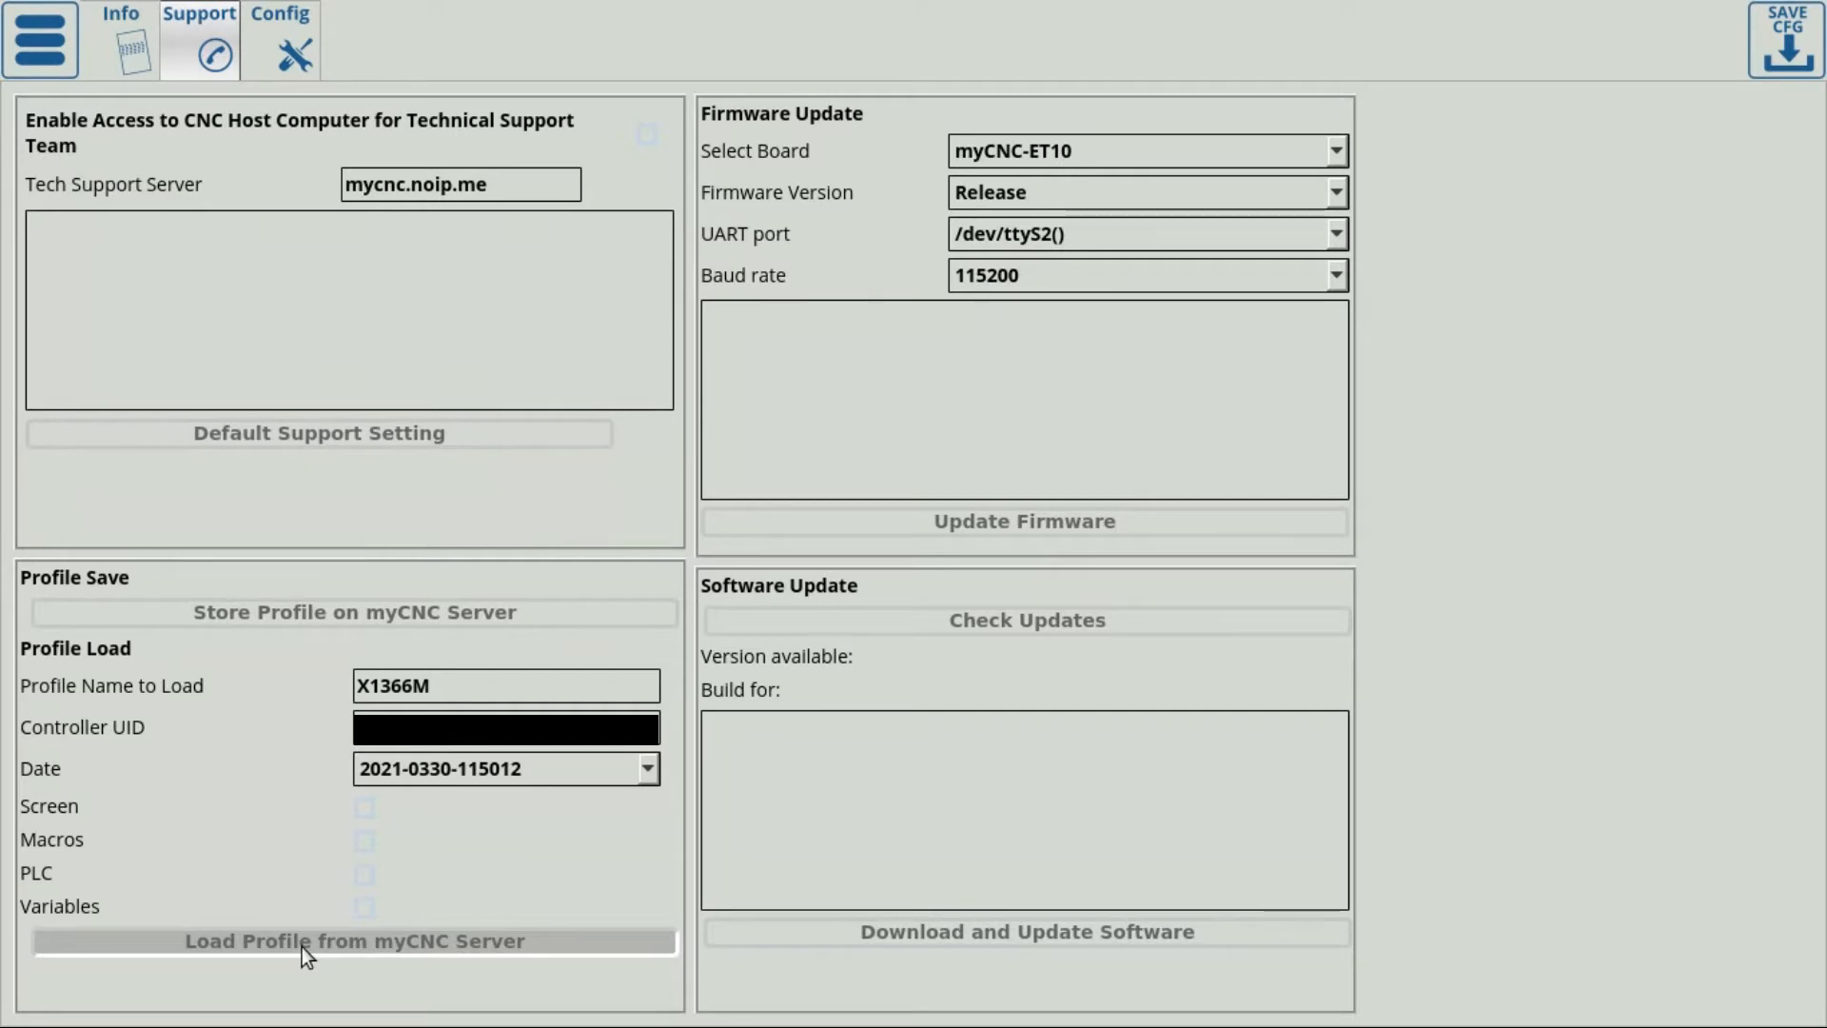
- Include Screen and Macros in the content to load for profile X1366M
{"action": "left_click", "coordinate": [442, 687]}
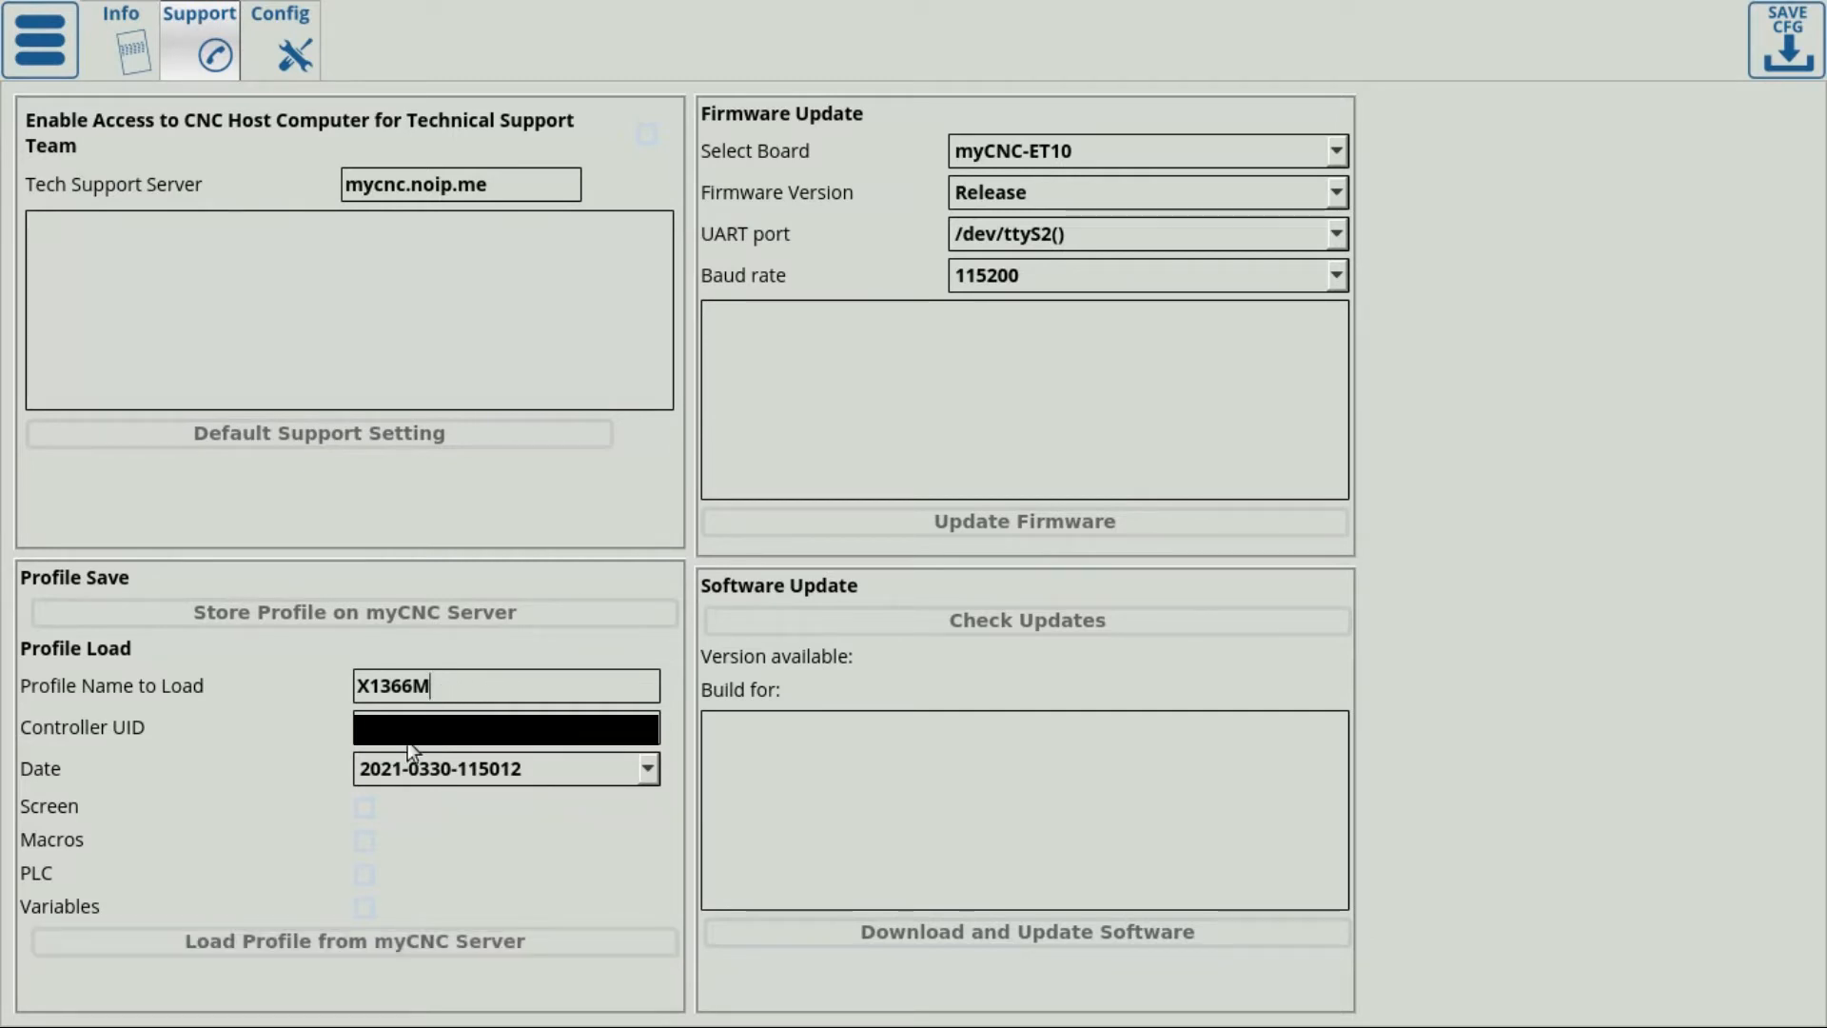
{"action": "left_click", "coordinate": [365, 809]}
{"action": "left_click", "coordinate": [362, 840]}
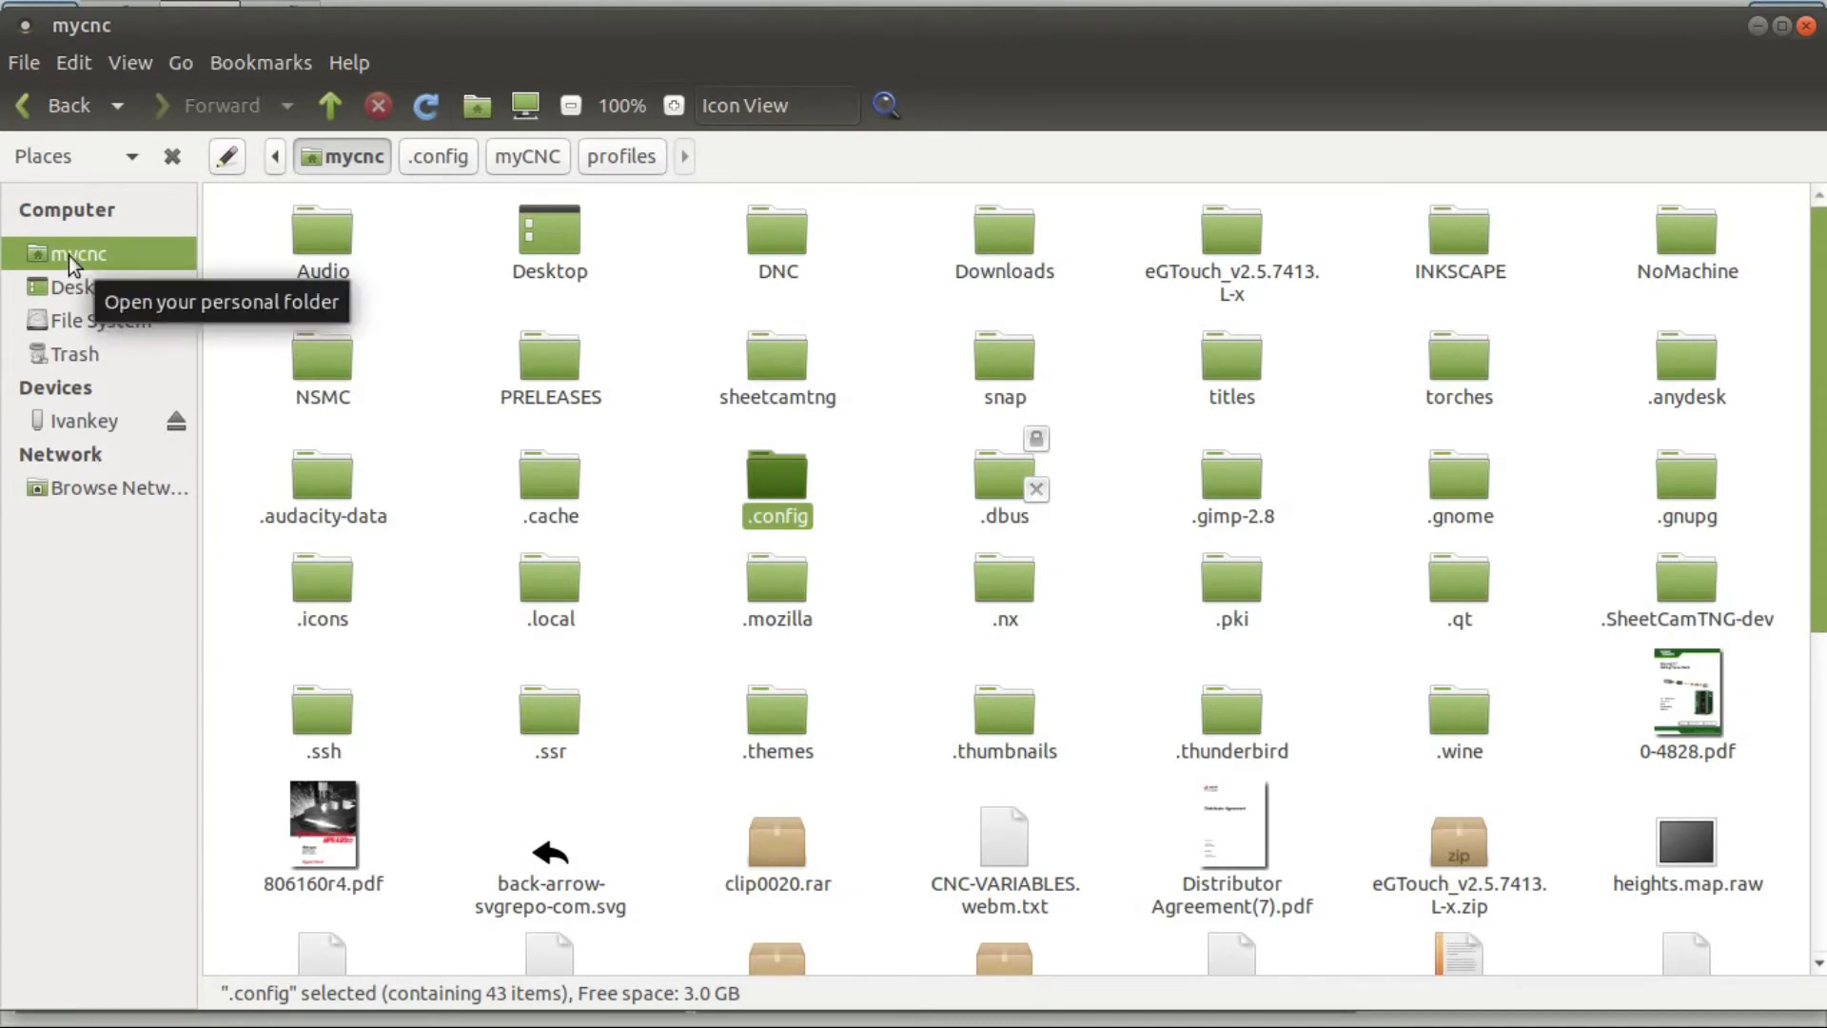
- In the file manager, open the profiles folder inside .config/myCNC of the home folder
{"action": "double_click", "coordinate": [773, 476]}
{"action": "double_click", "coordinate": [1254, 441]}
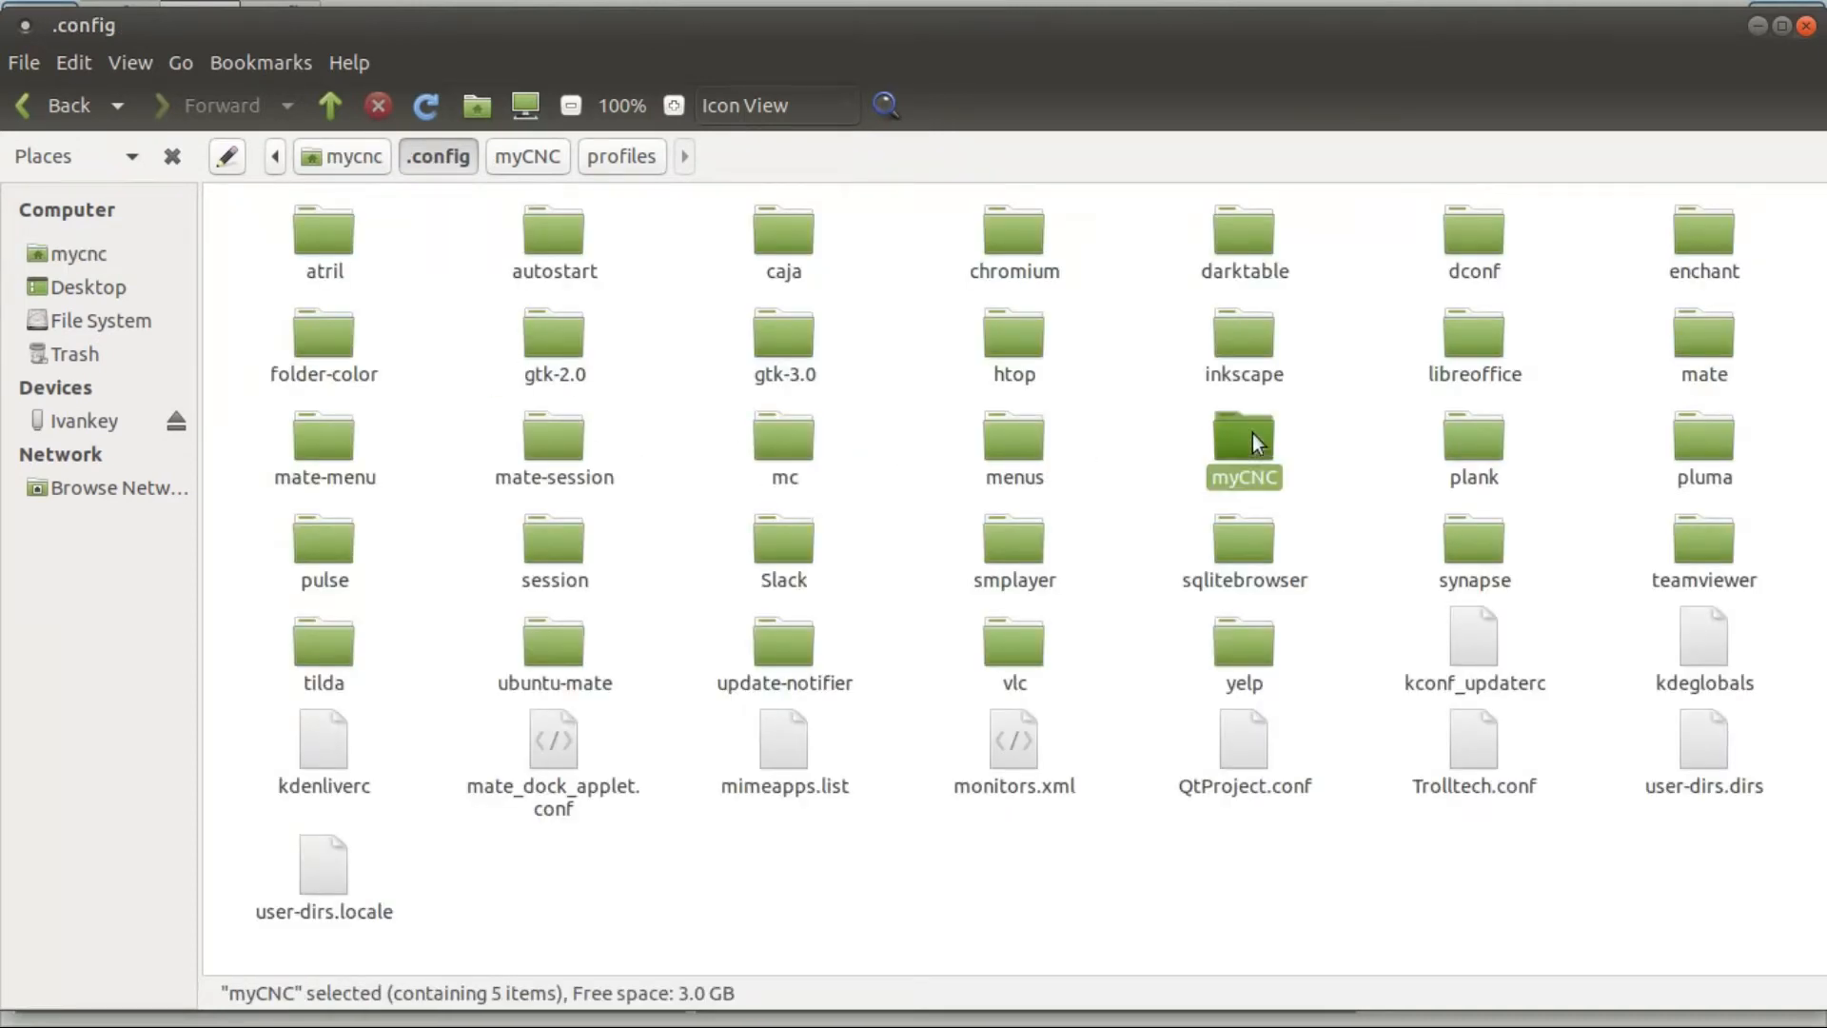
{"action": "double_click", "coordinate": [339, 242]}
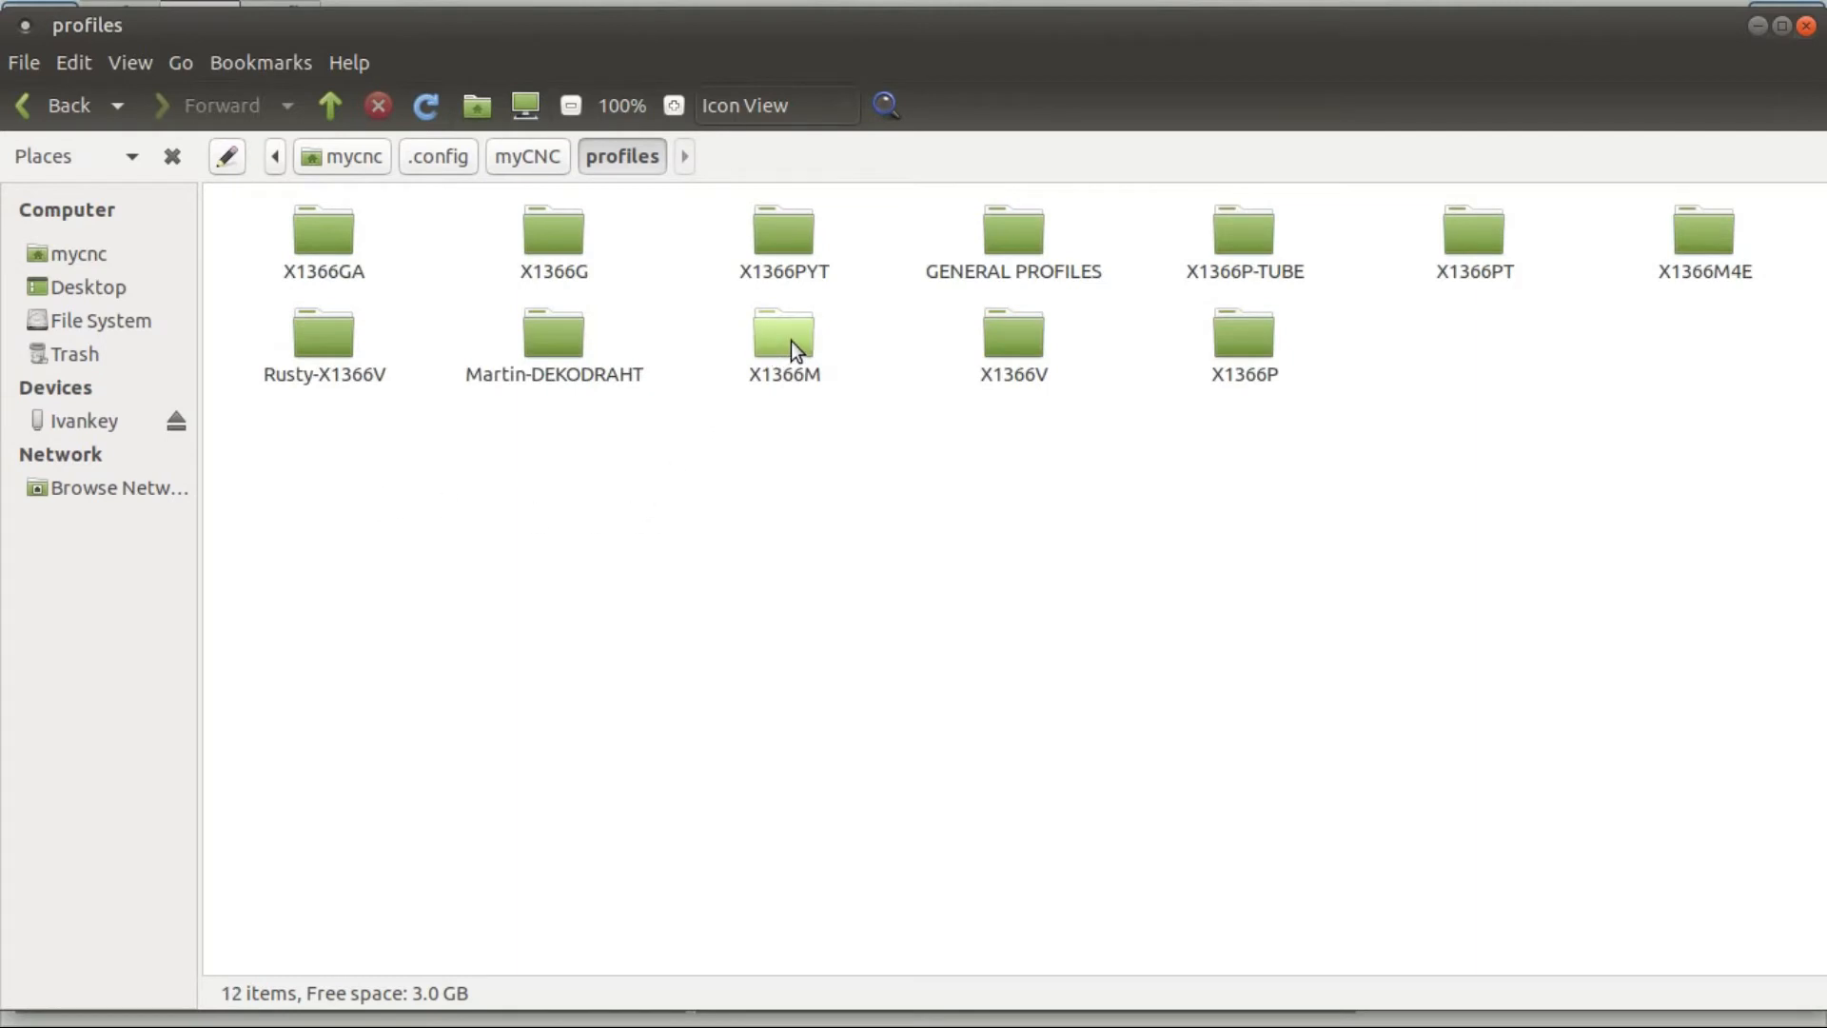
- Compress the X1366M profile folder into X1366M.tar.gz in the profiles folder
{"action": "left_click", "coordinate": [796, 350]}
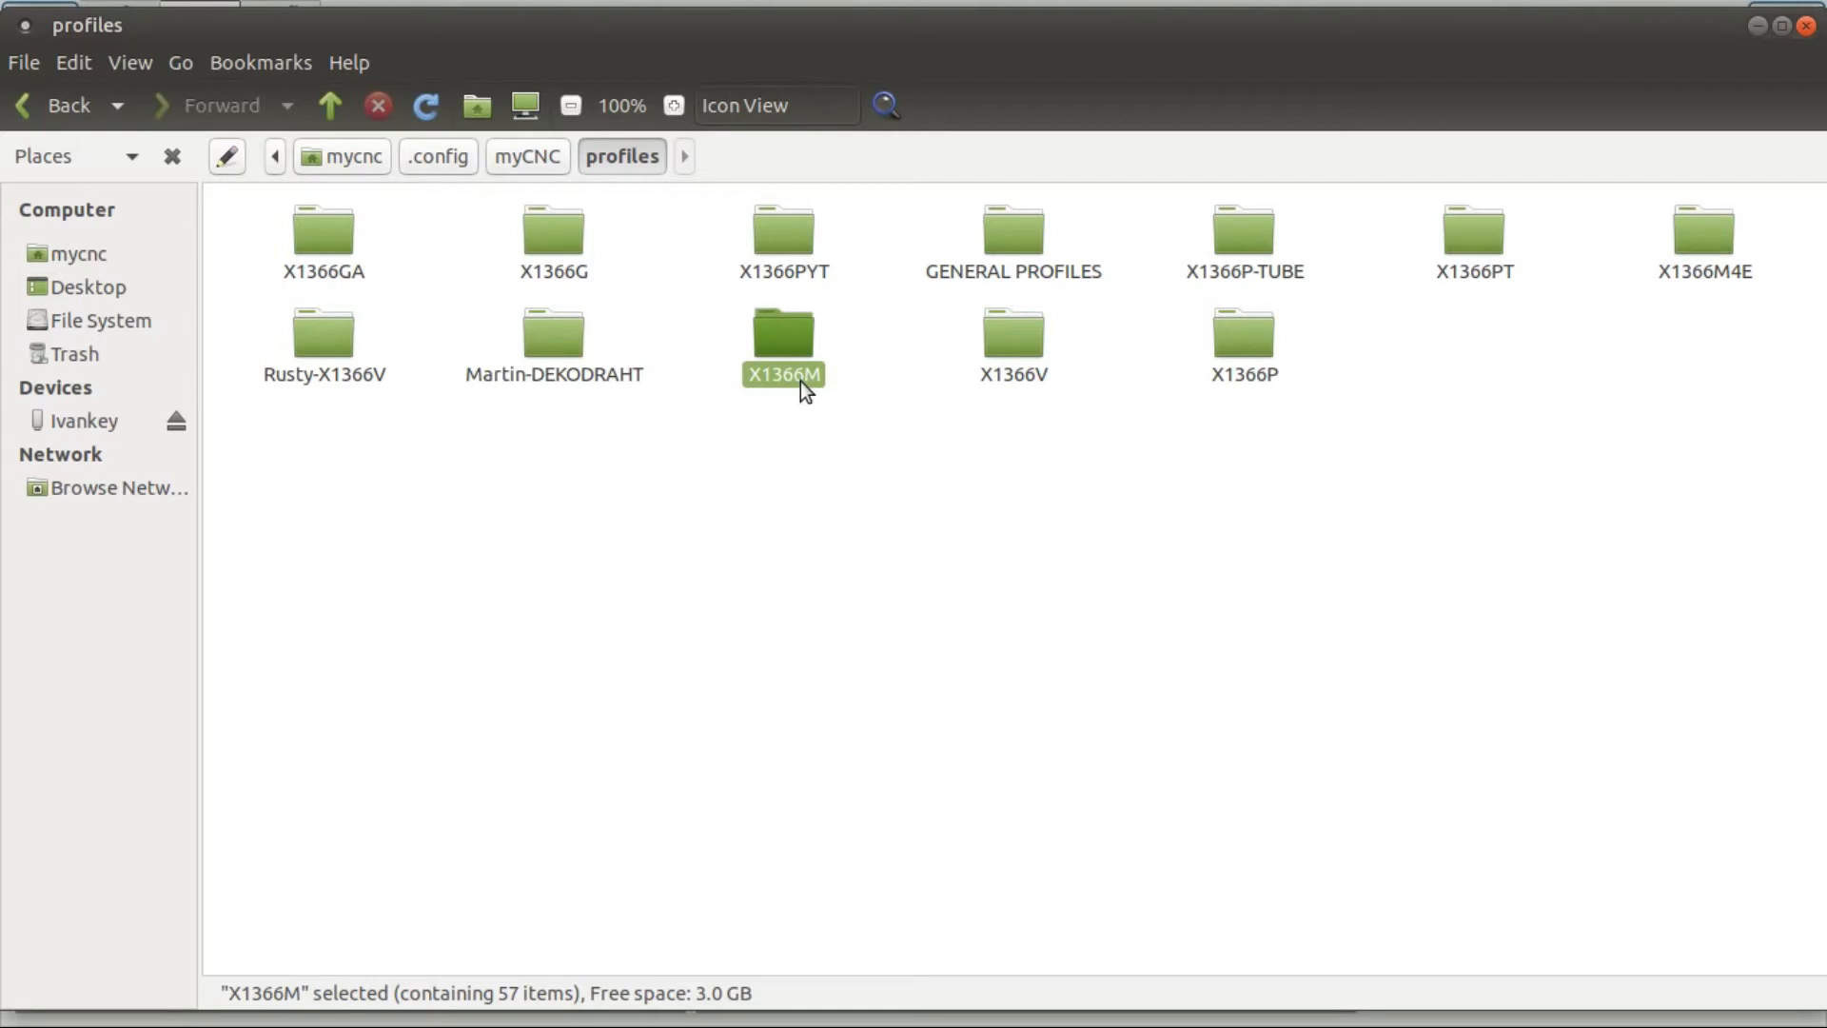
{"action": "right_click", "coordinate": [784, 337]}
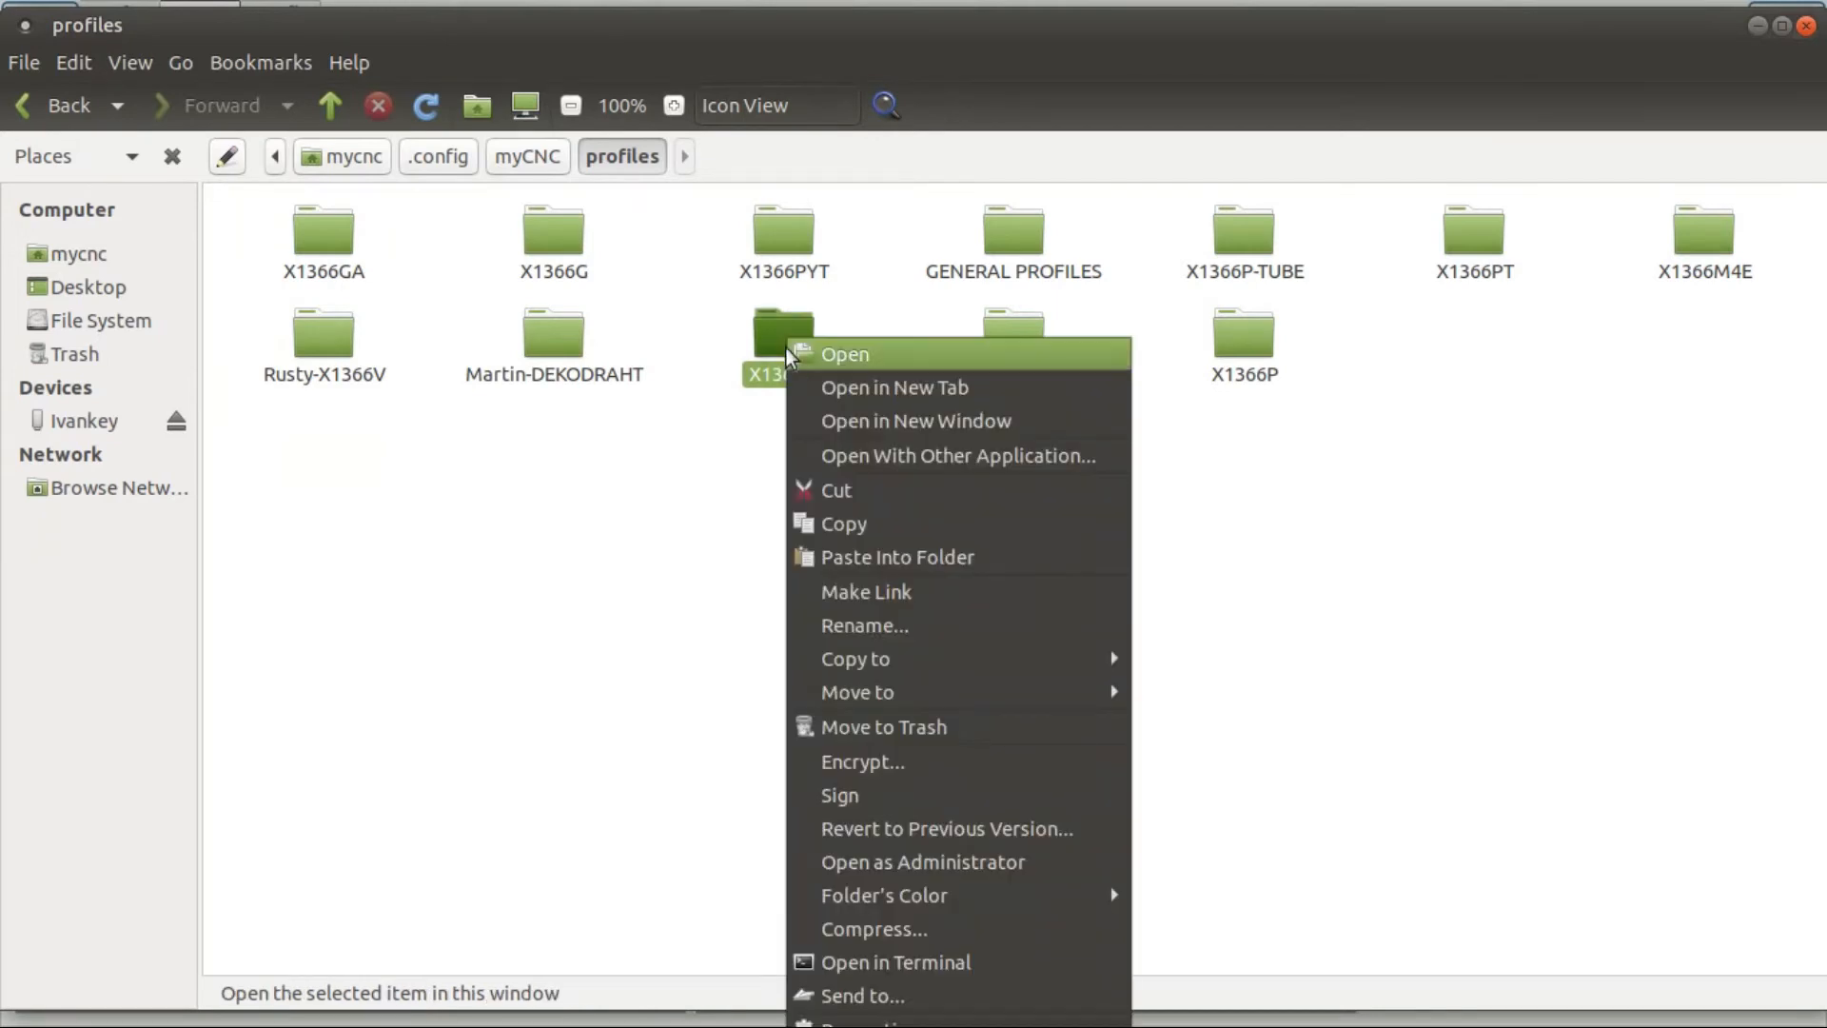
{"action": "left_click", "coordinate": [843, 938]}
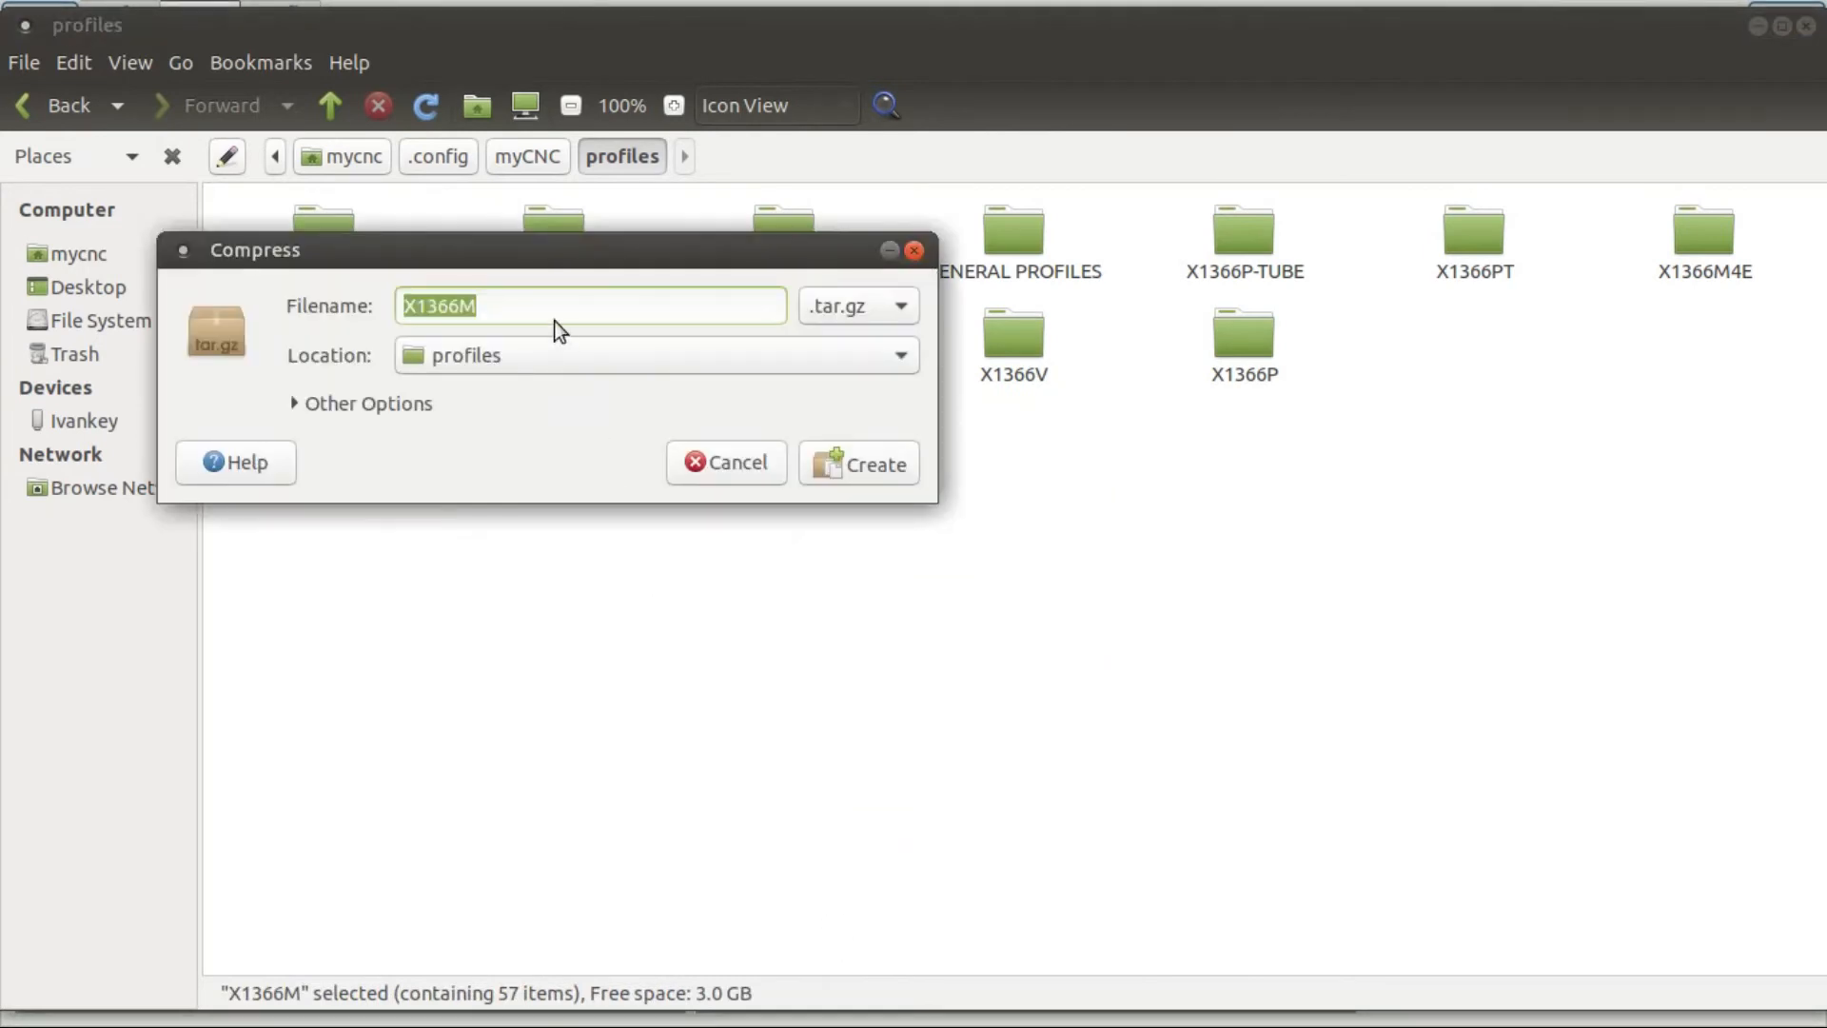
{"action": "left_click_drag", "start_coordinate": [514, 248], "coordinate": [768, 443]}
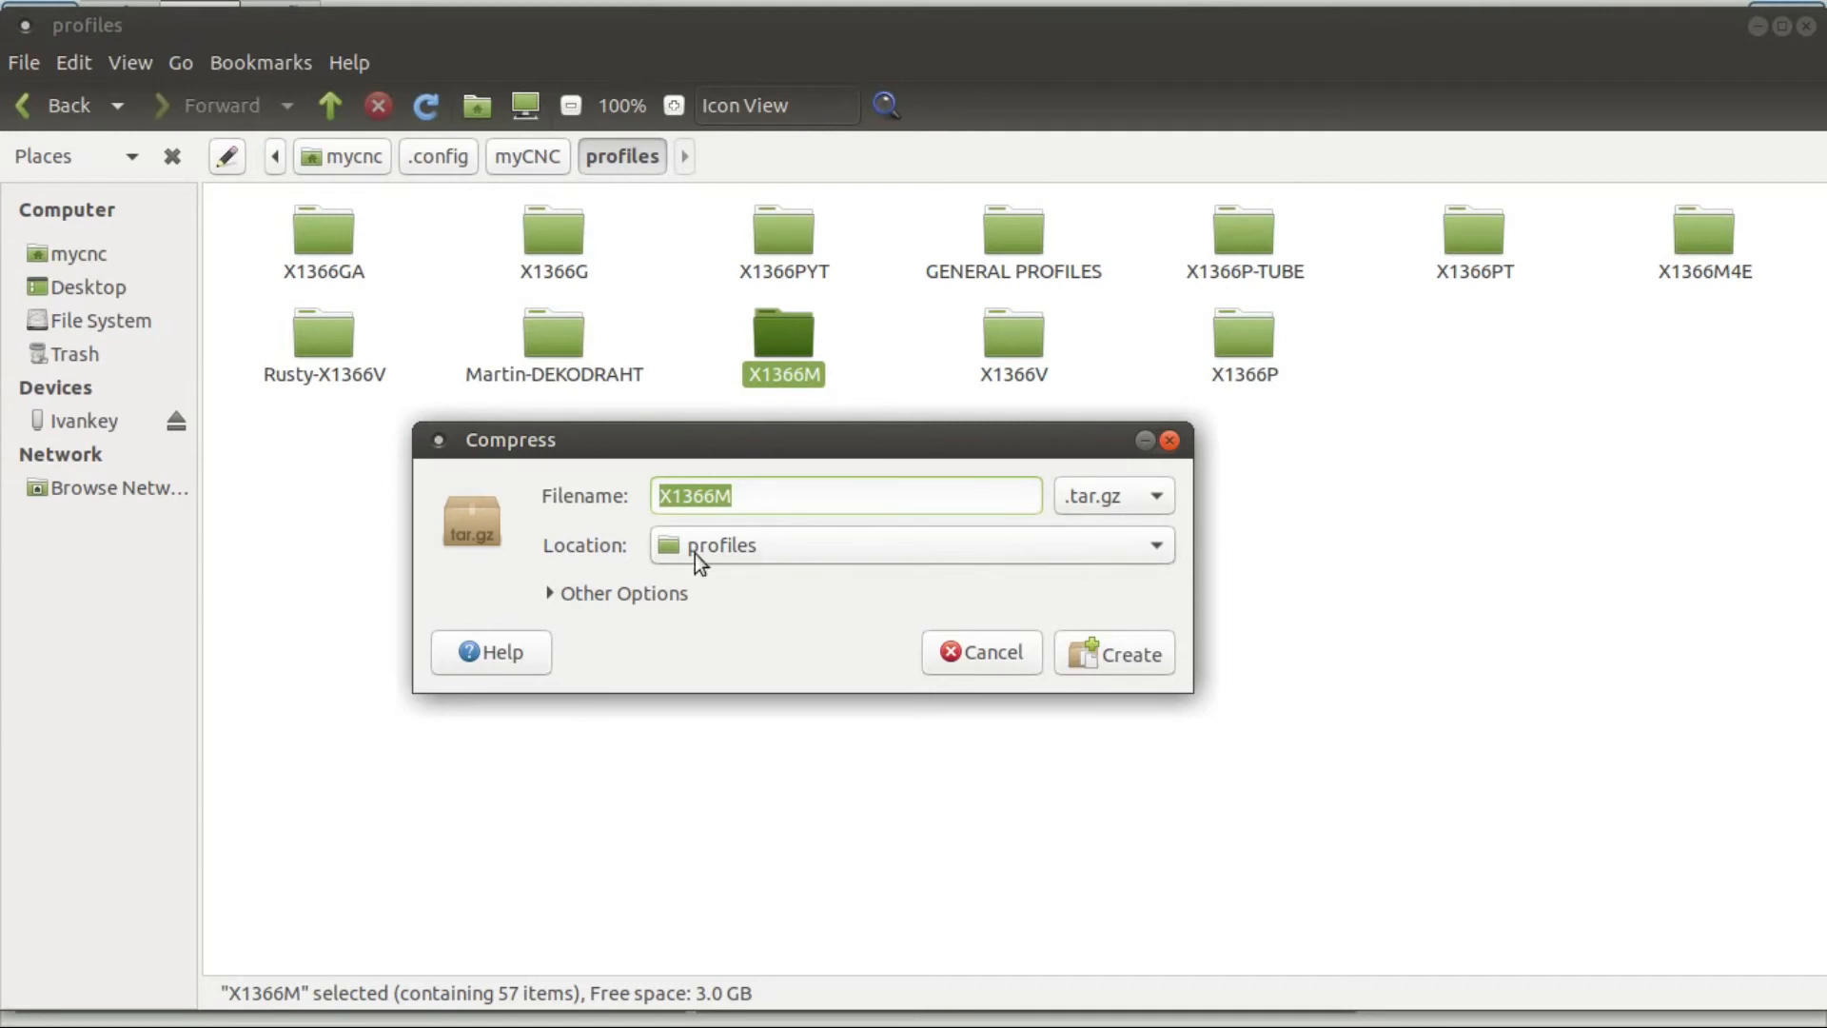
{"action": "left_click", "coordinate": [1125, 657]}
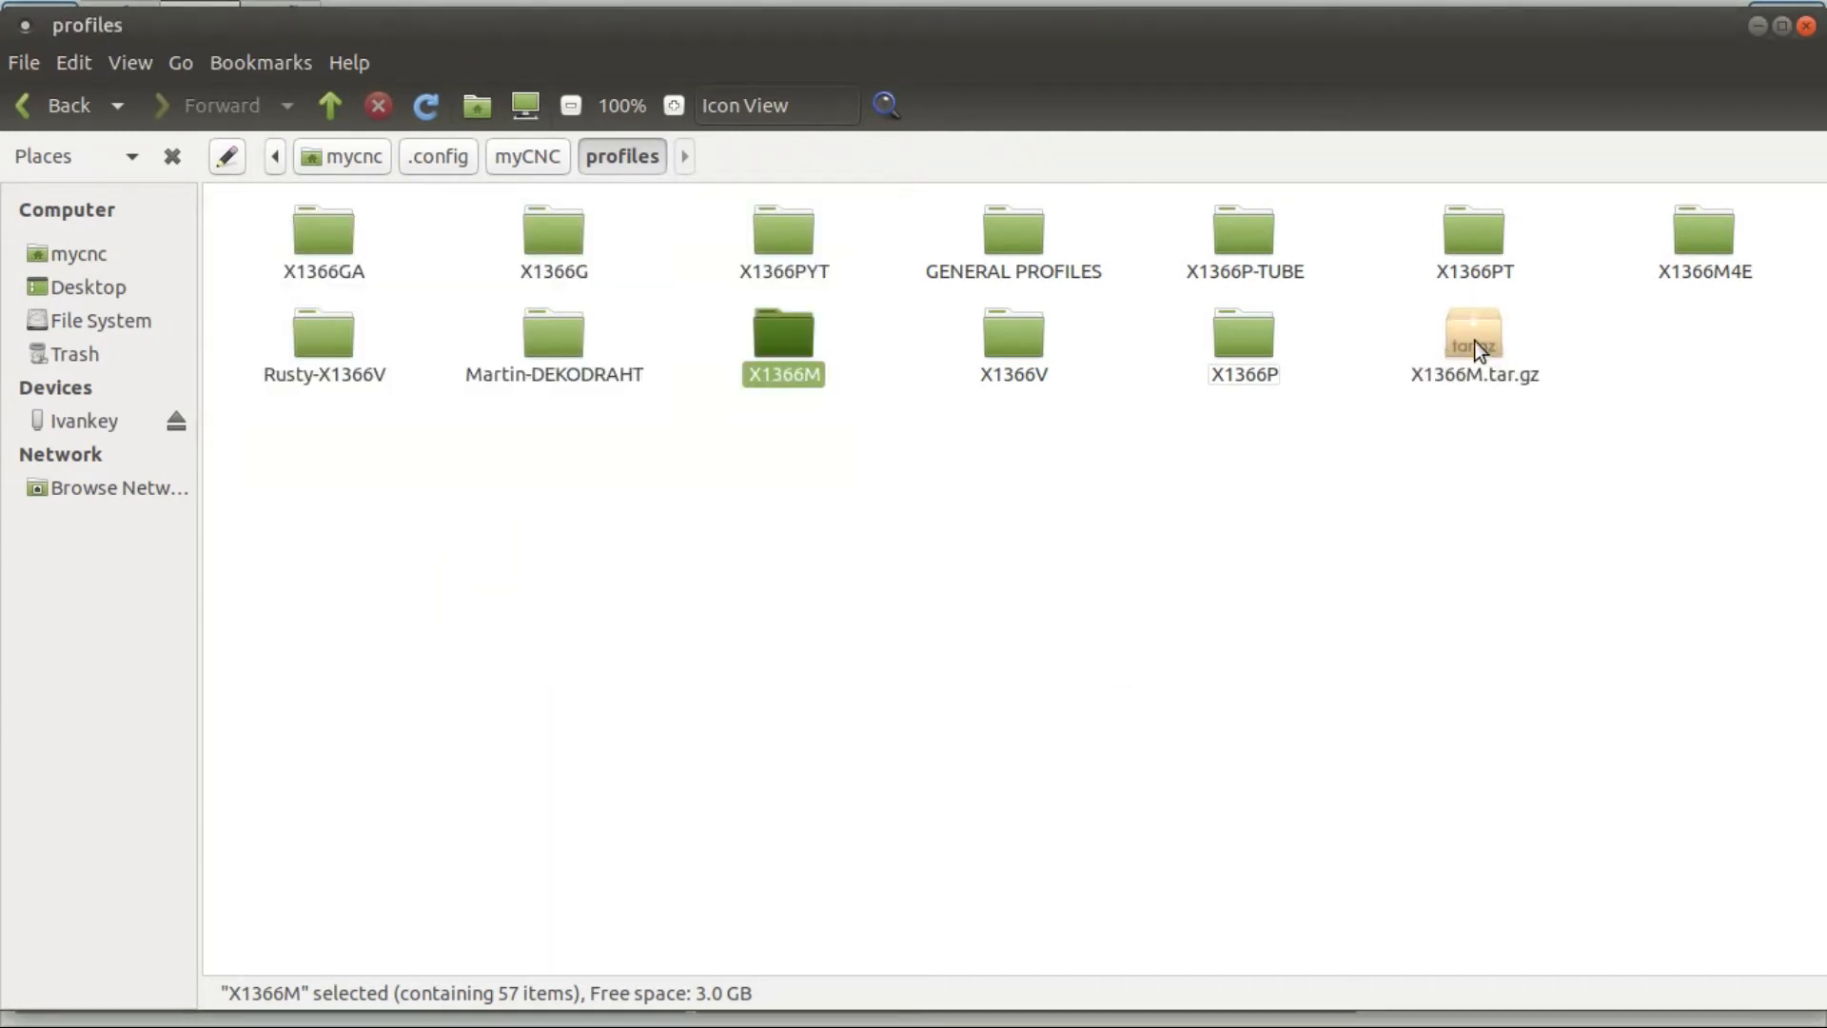
- Copy the X1366M.tar.gz archive from the profiles folder onto the USB drive
{"action": "left_click", "coordinate": [1480, 342]}
{"action": "right_click", "coordinate": [1475, 340]}
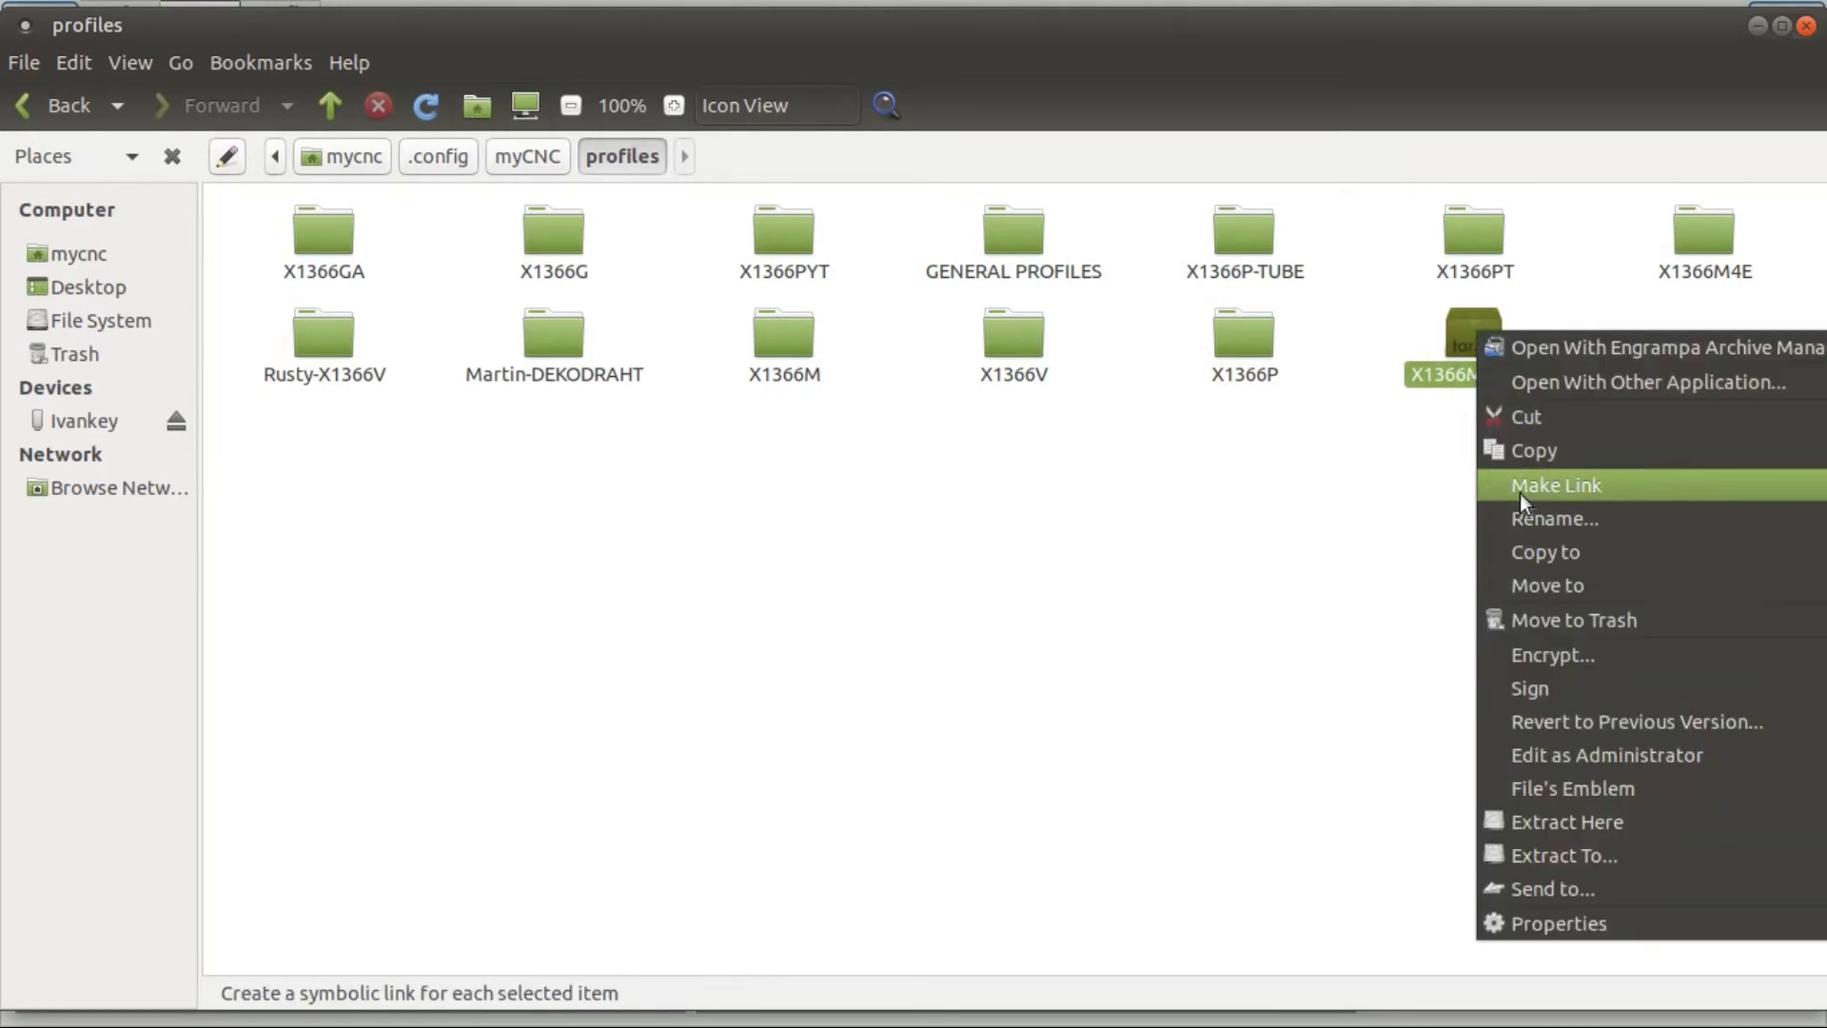
{"action": "left_click", "coordinate": [1523, 457]}
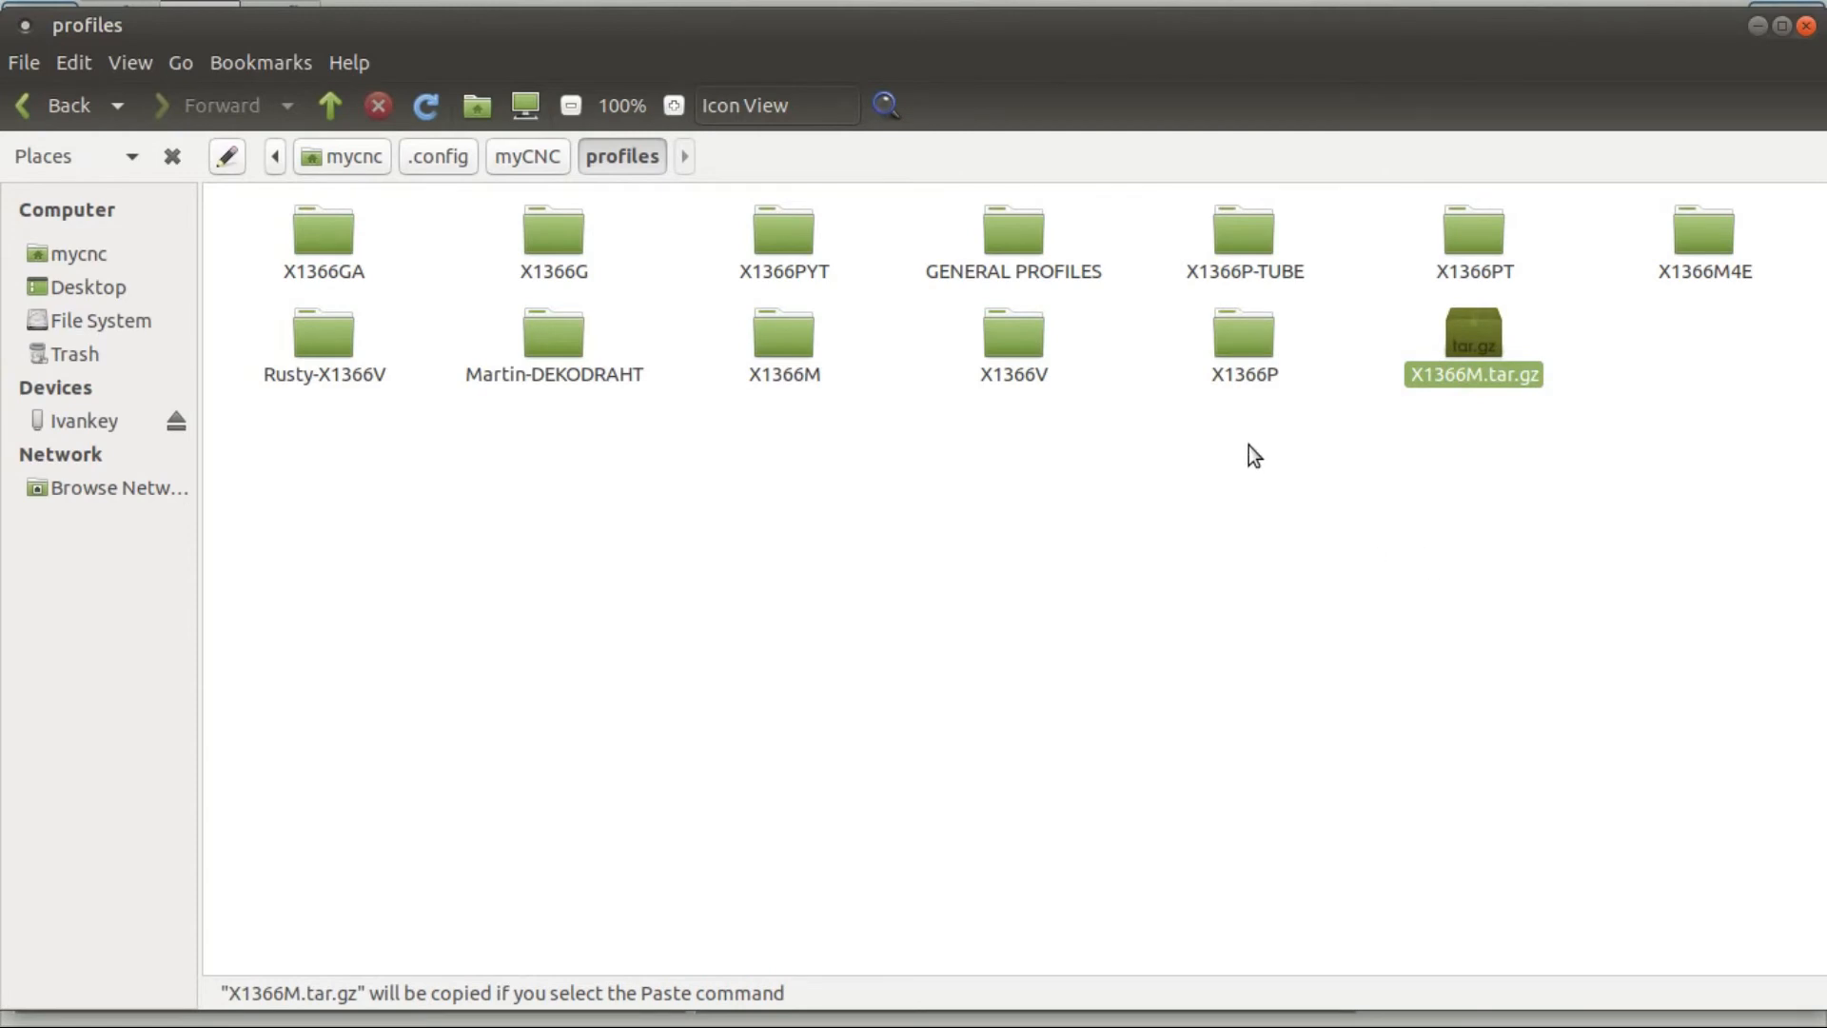
{"action": "left_click", "coordinate": [84, 424]}
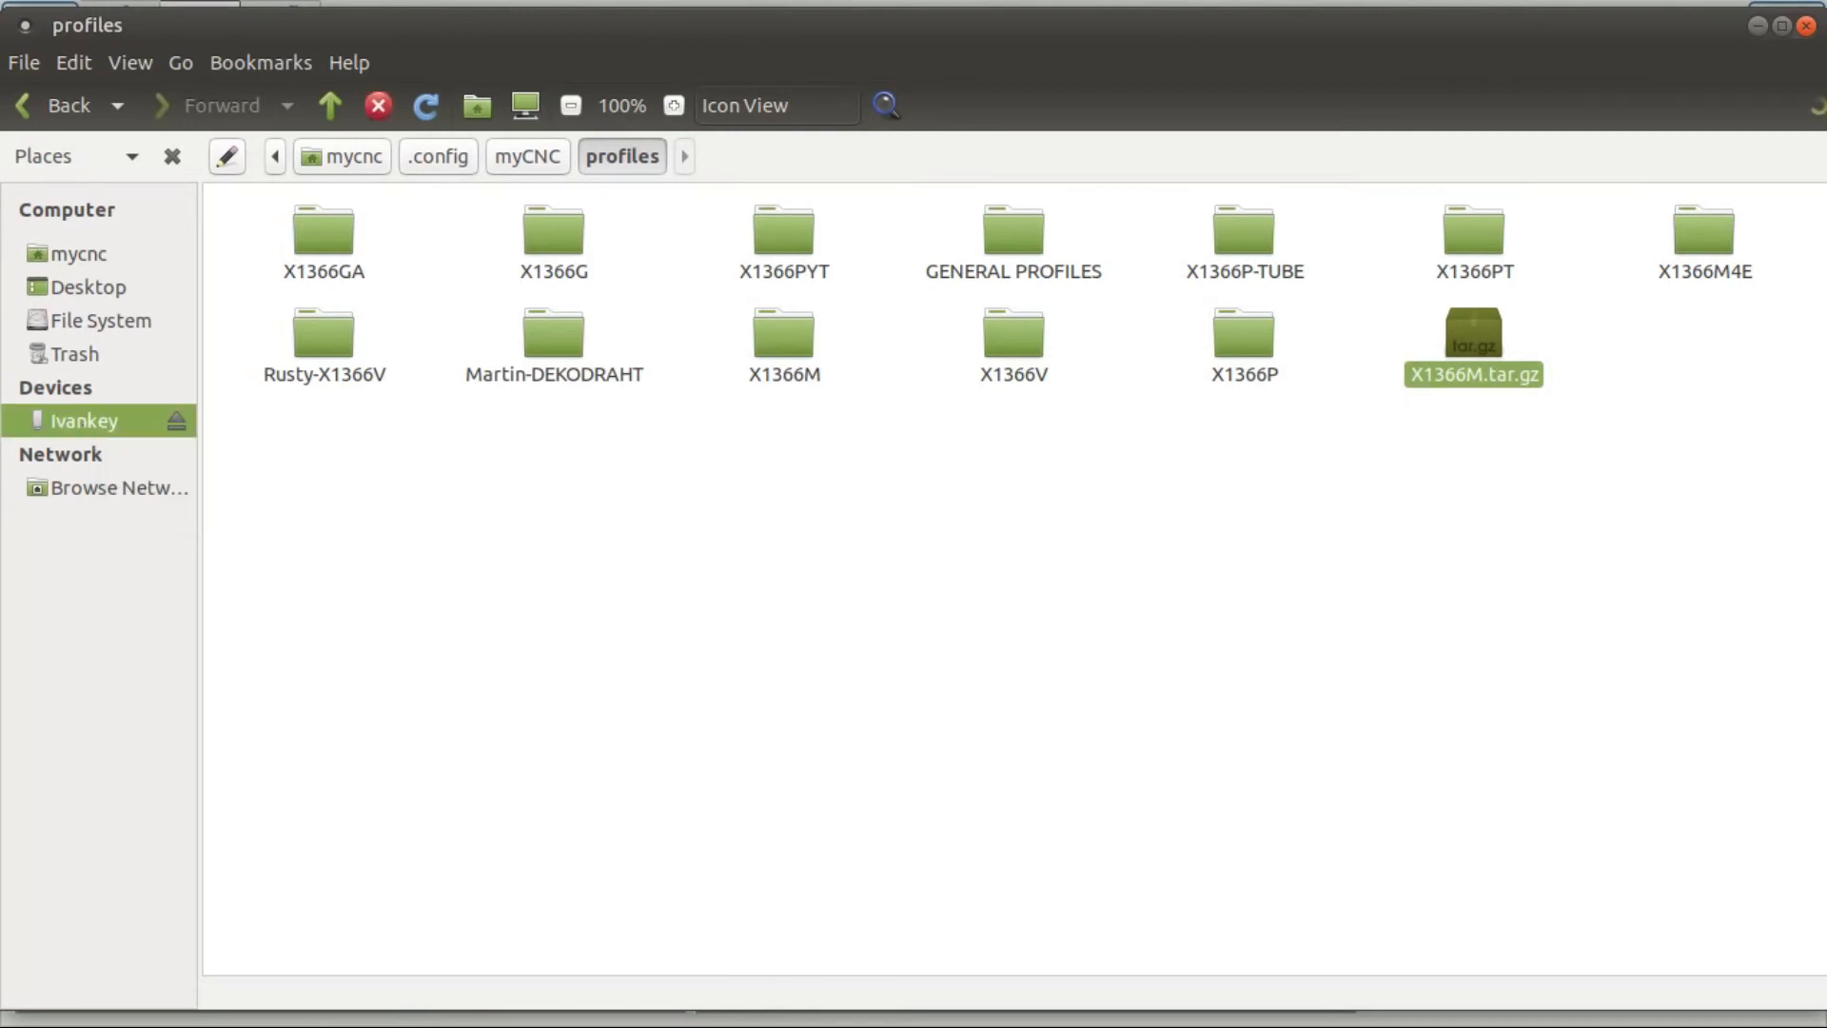
{"action": "right_click", "coordinate": [740, 417]}
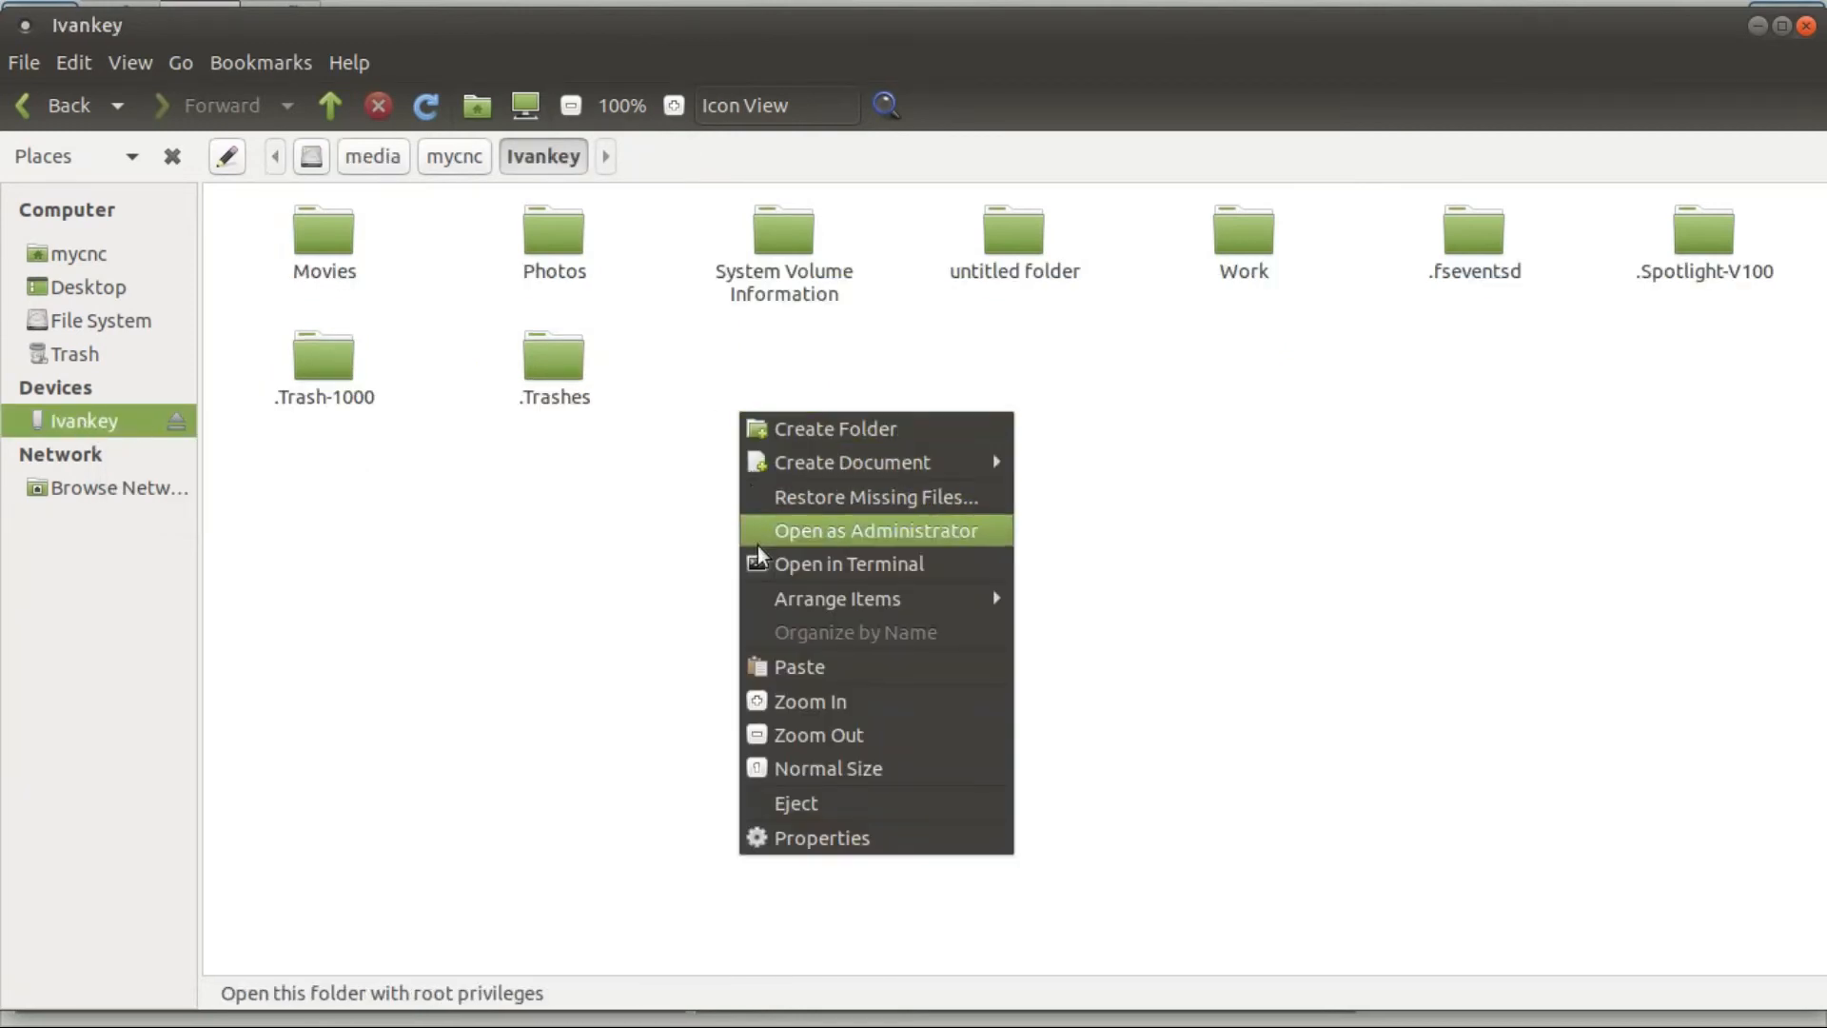
{"action": "left_click", "coordinate": [798, 669]}
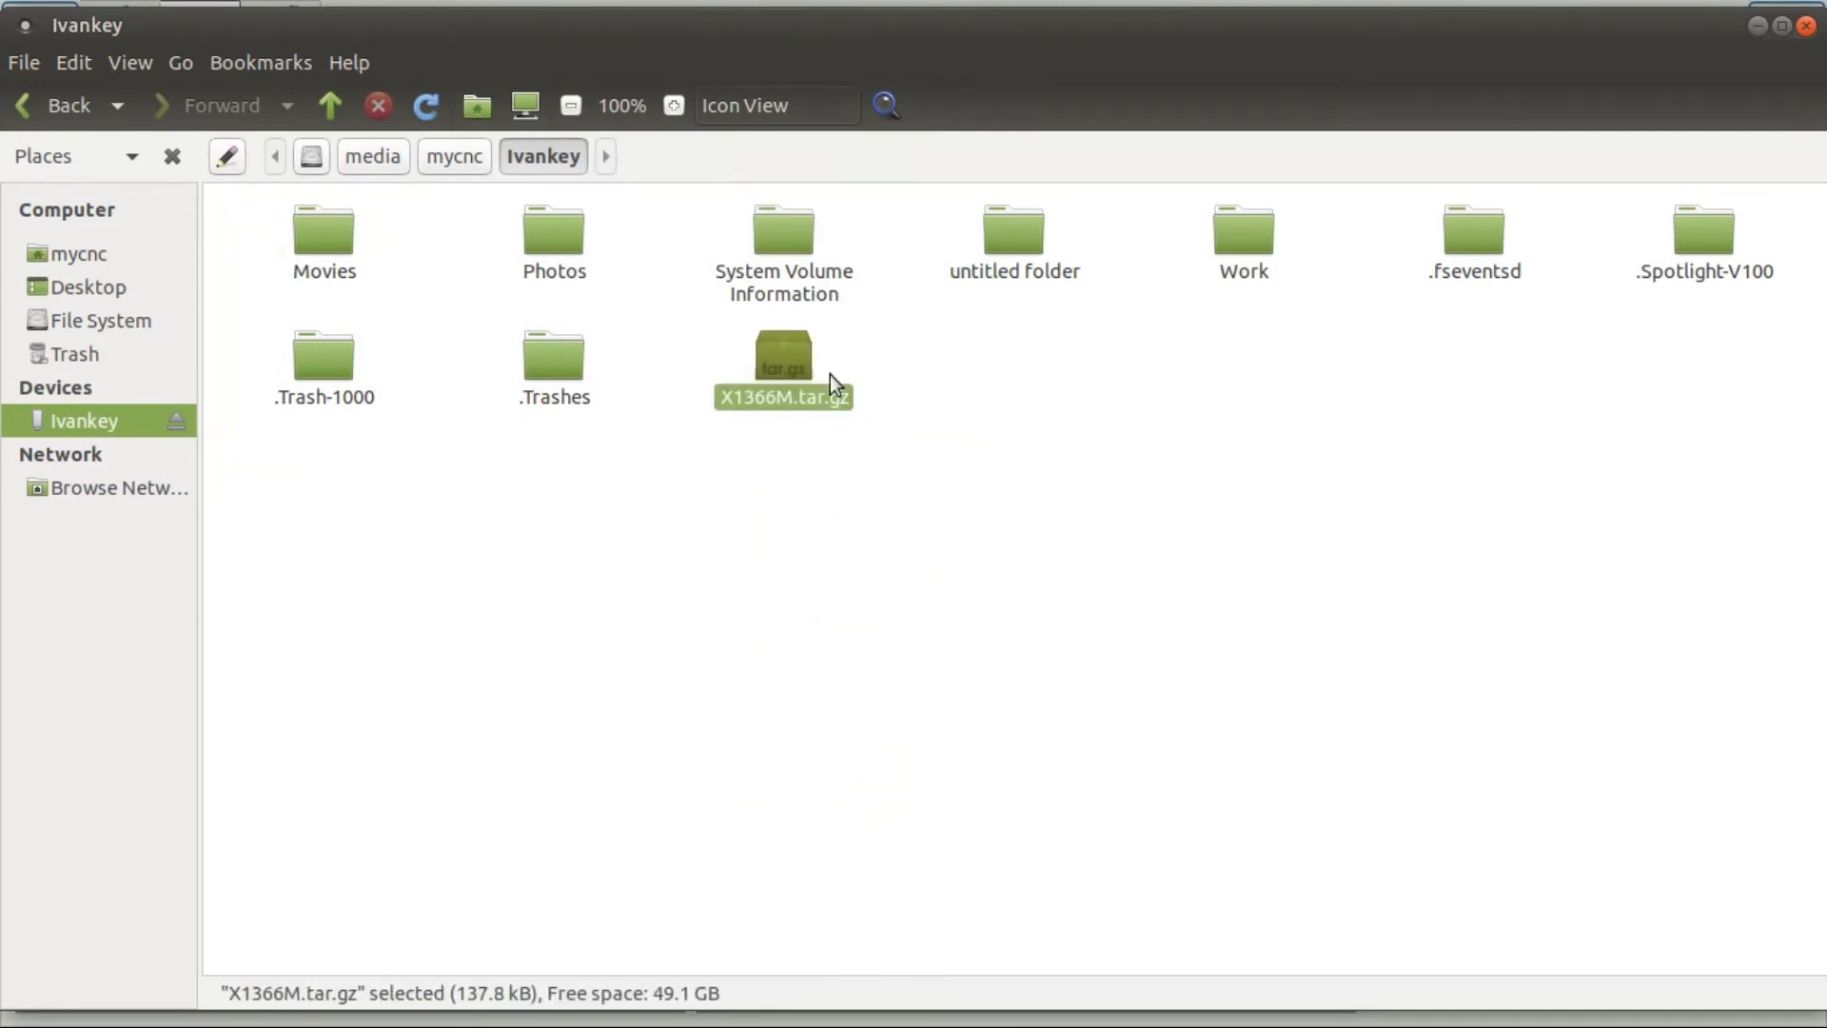
- Copy the X1366M.tar.gz file on the USB drive to the clipboard
{"action": "left_click", "coordinate": [728, 375]}
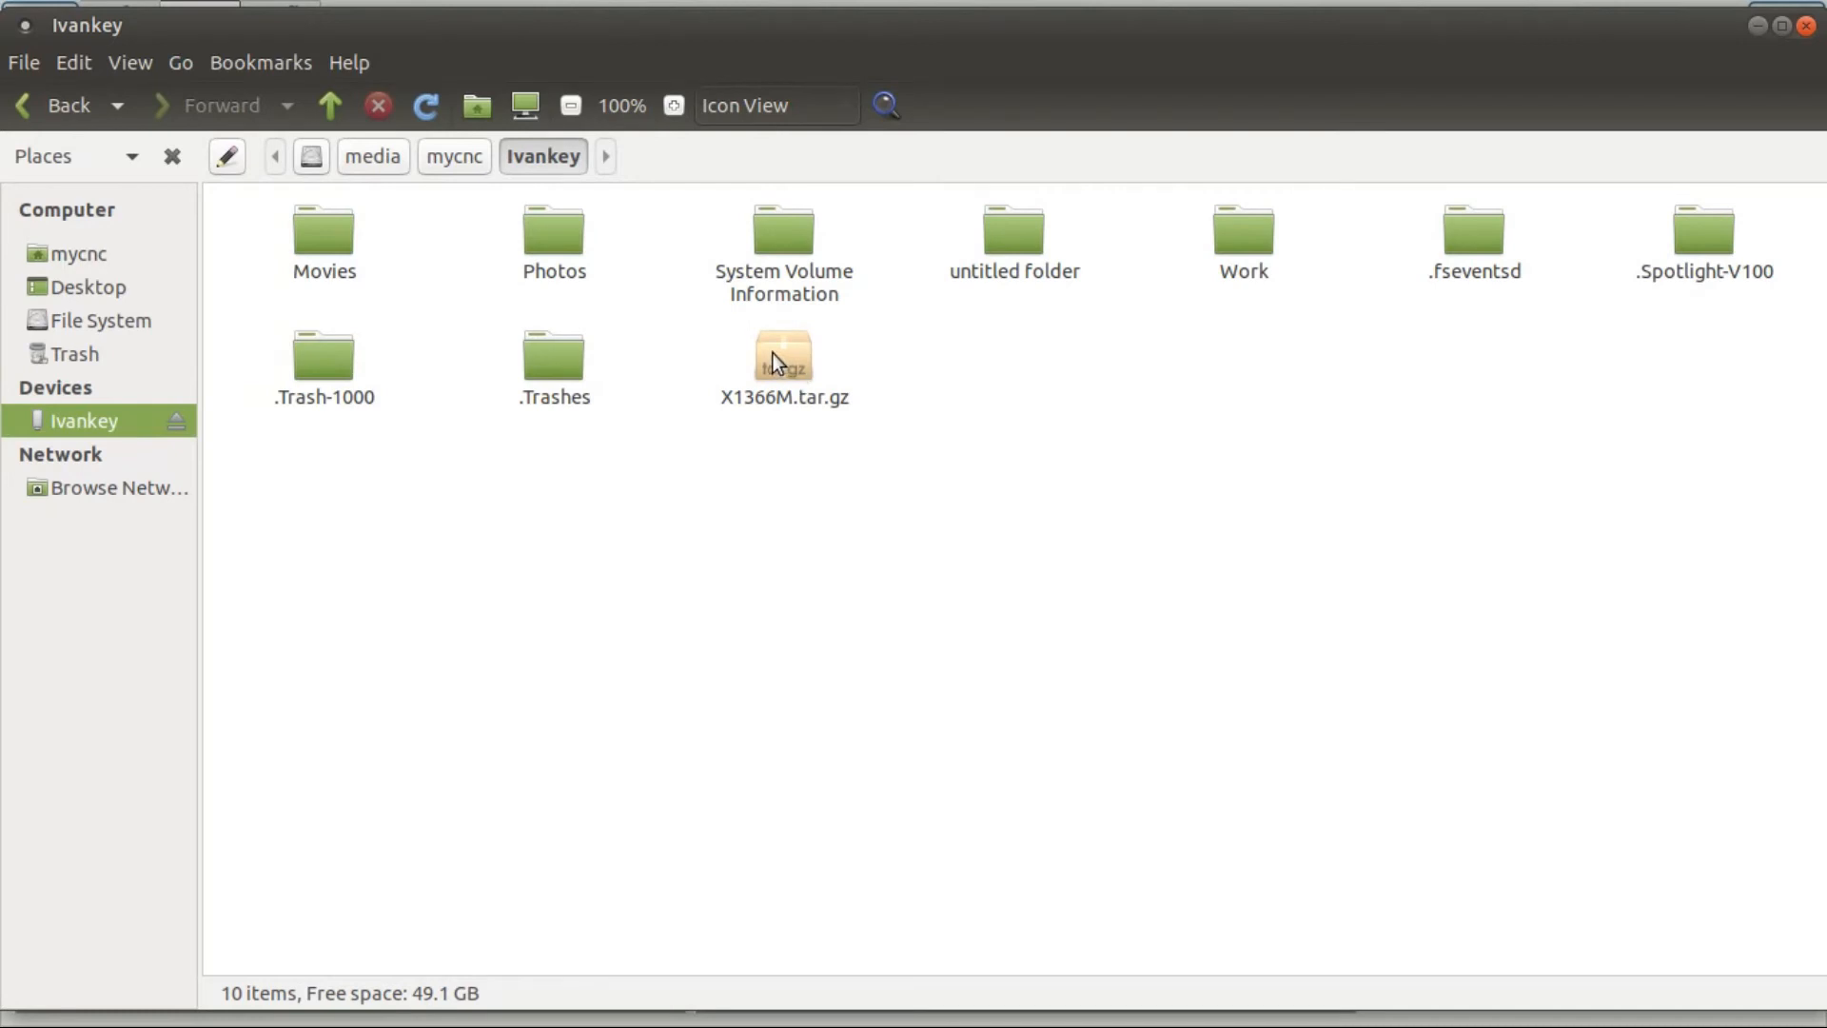
{"action": "right_click", "coordinate": [769, 352]}
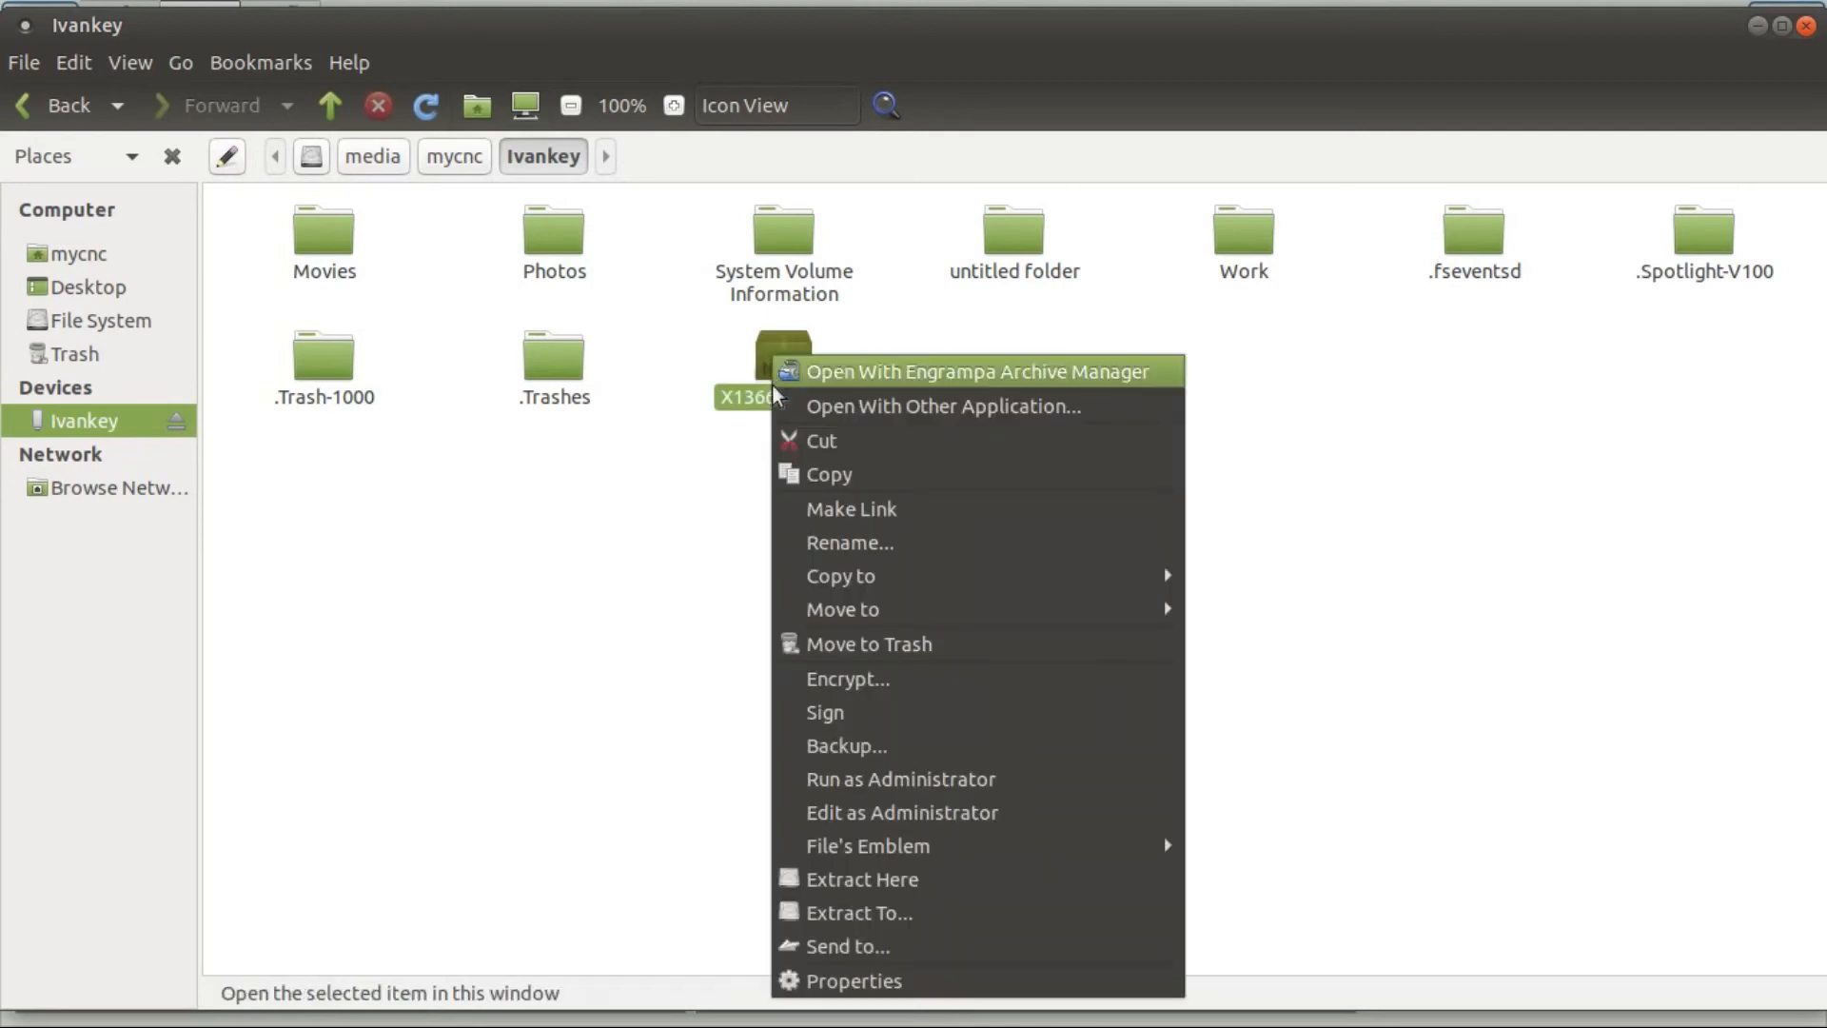
{"action": "mouse_move", "coordinate": [828, 578]}
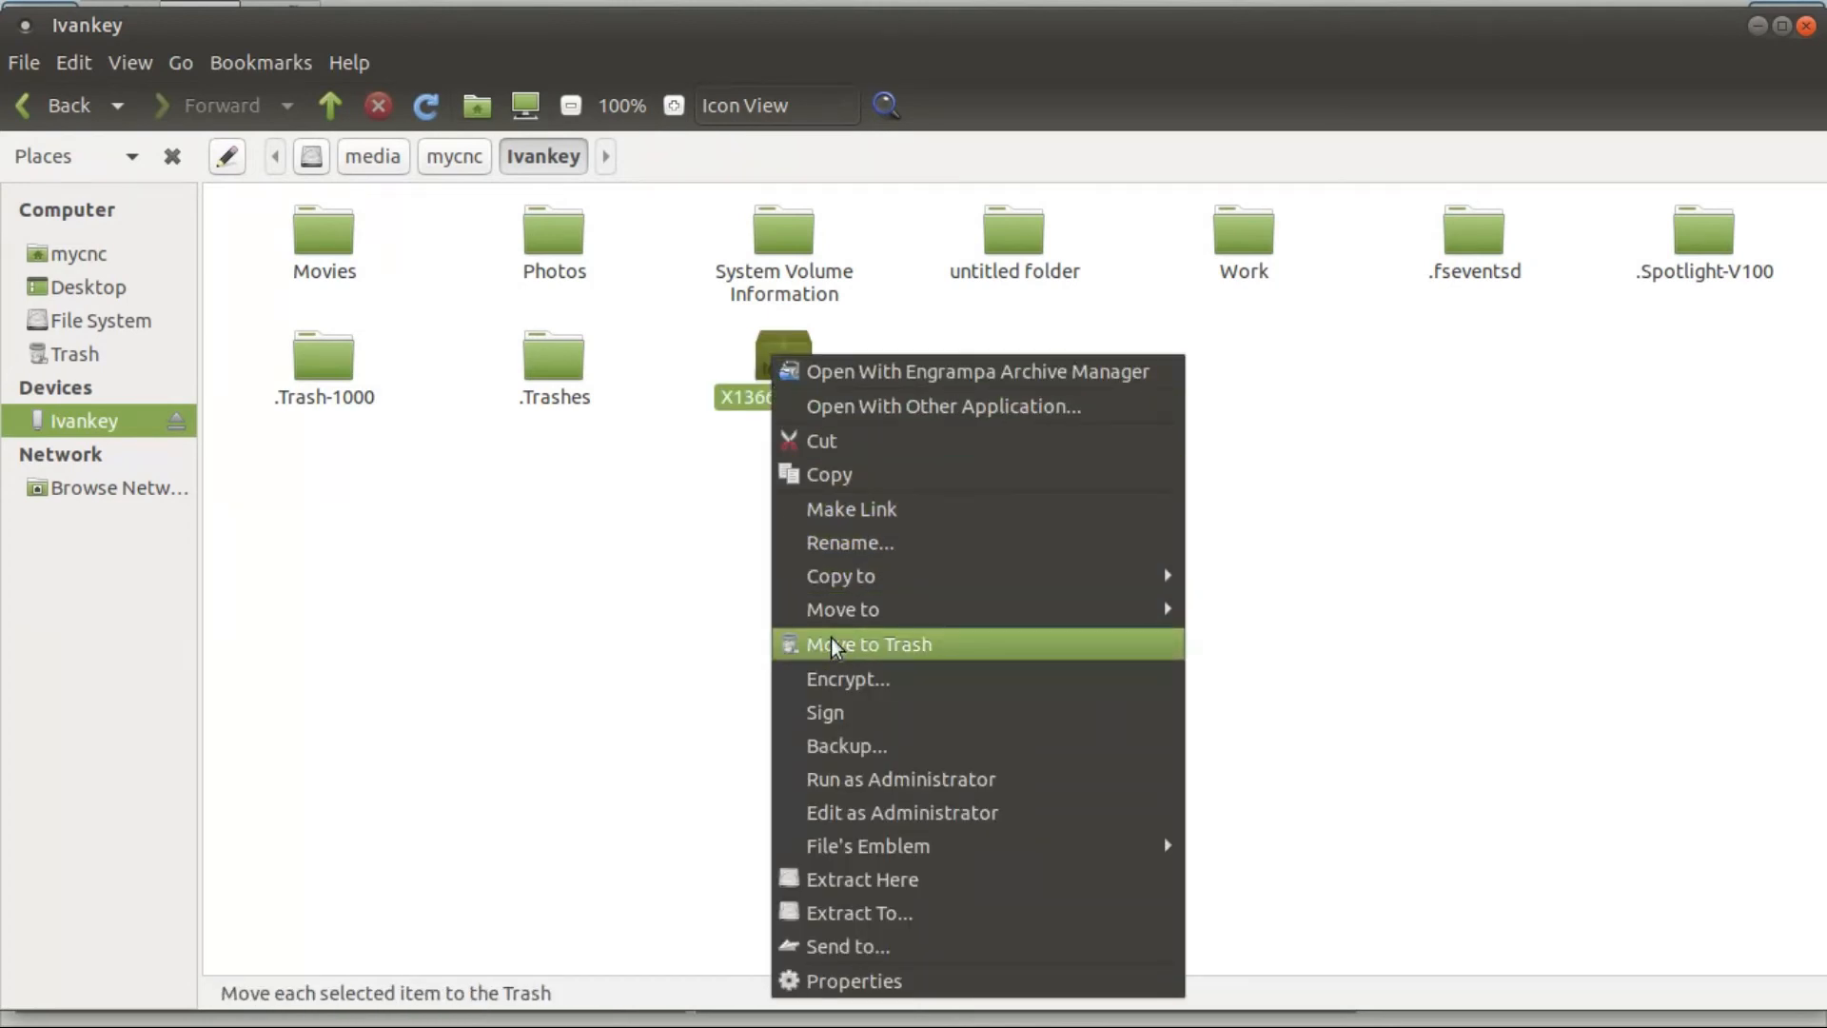
{"action": "left_click", "coordinate": [835, 475]}
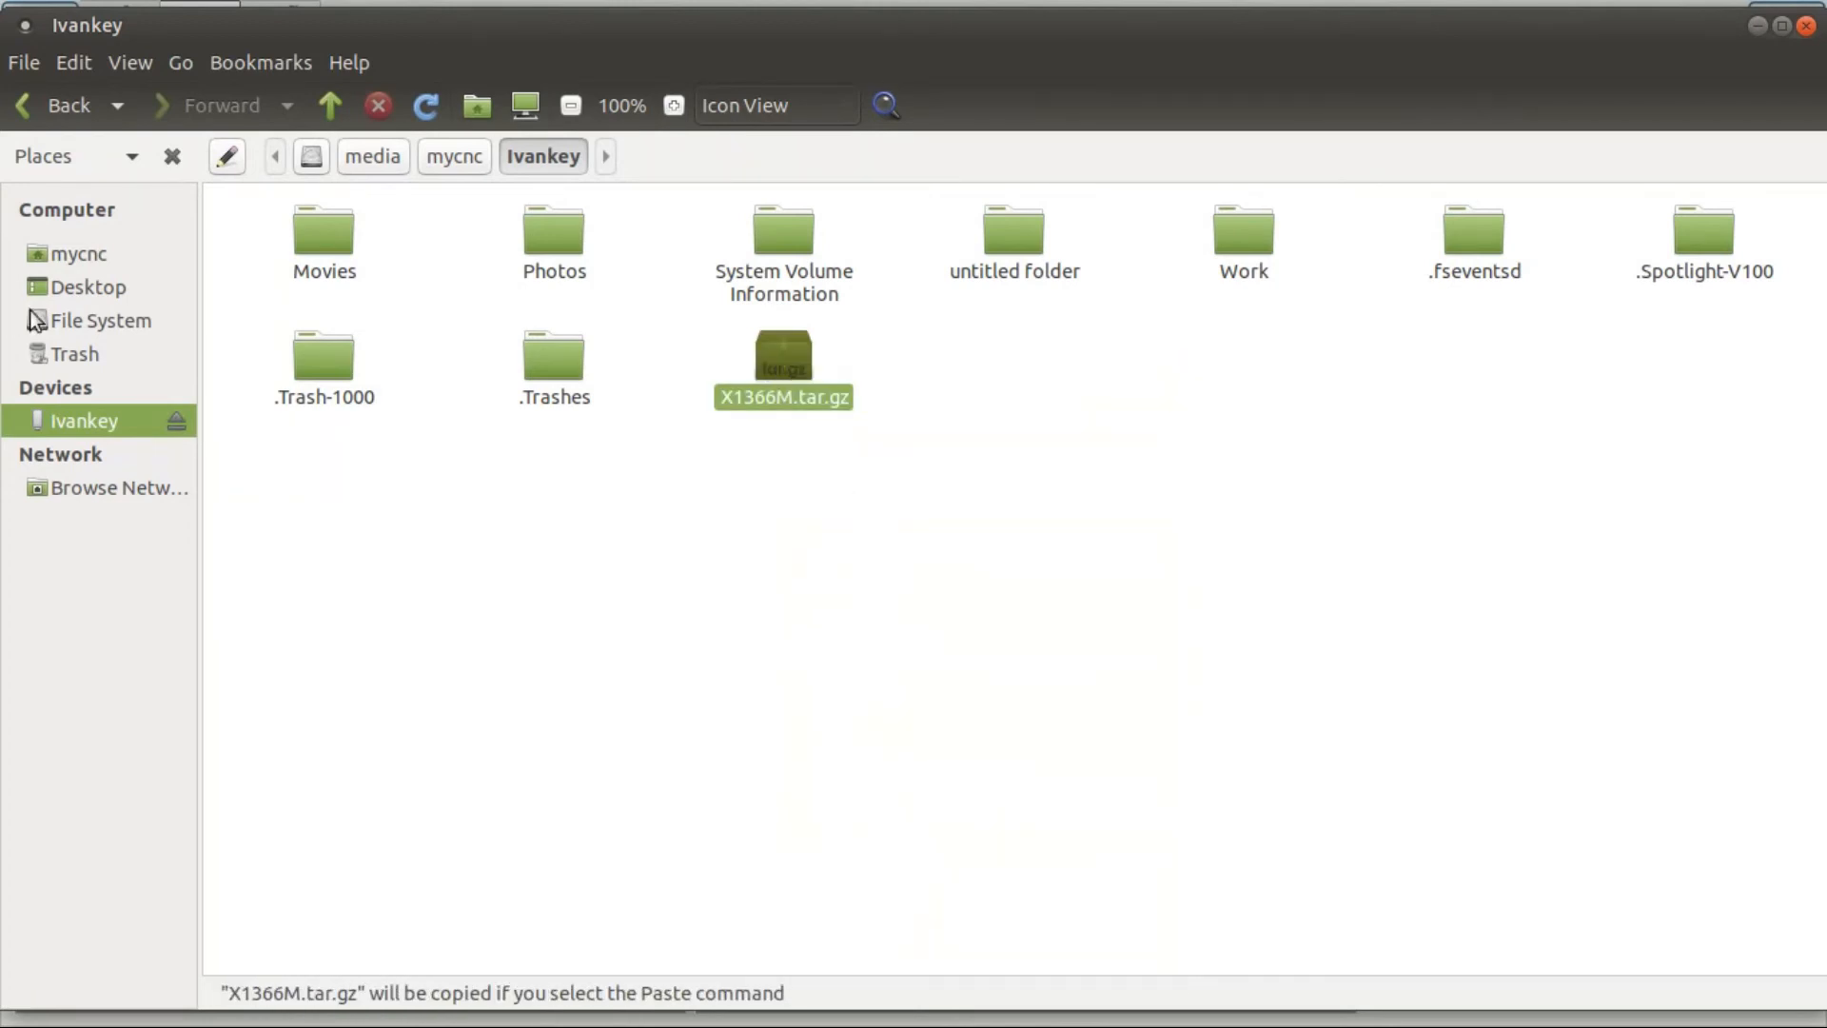
- Return to the .config/myCNC/profiles folder in the home folder and delete the existing X1366M.tar.gz archive
{"action": "left_click", "coordinate": [88, 289]}
{"action": "left_click", "coordinate": [80, 255]}
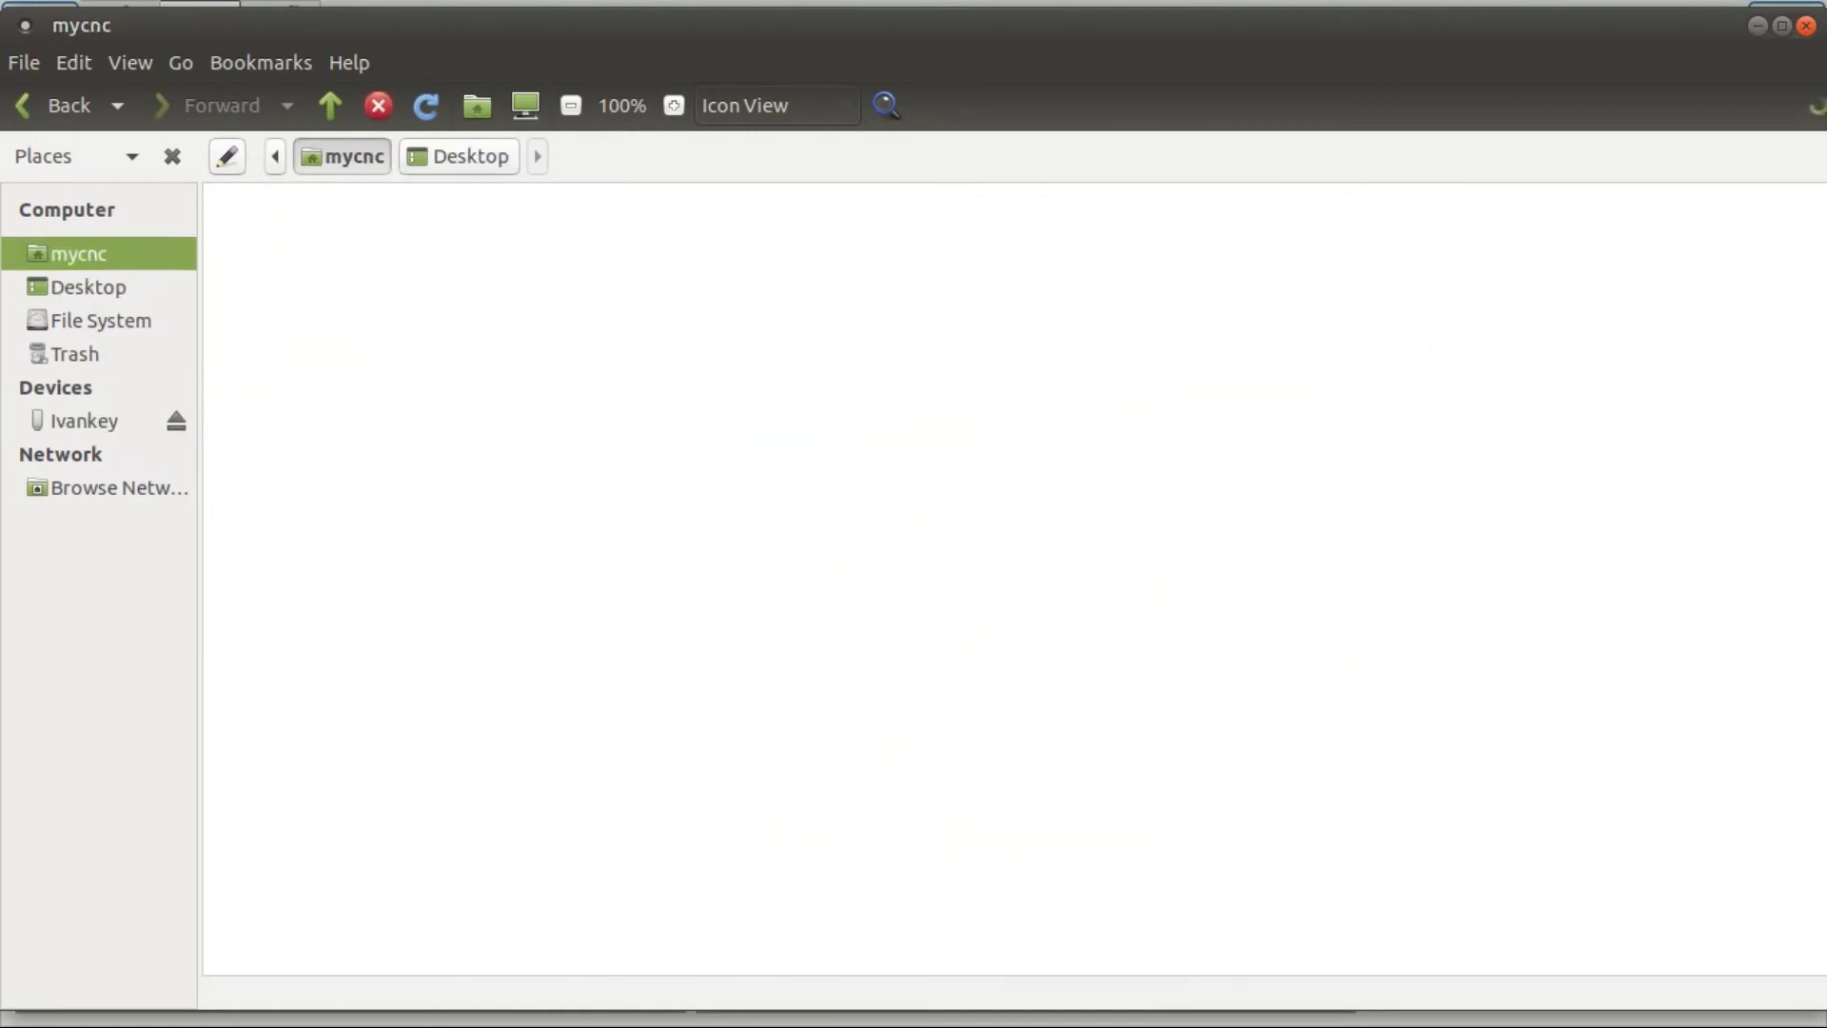
{"action": "double_click", "coordinate": [790, 513]}
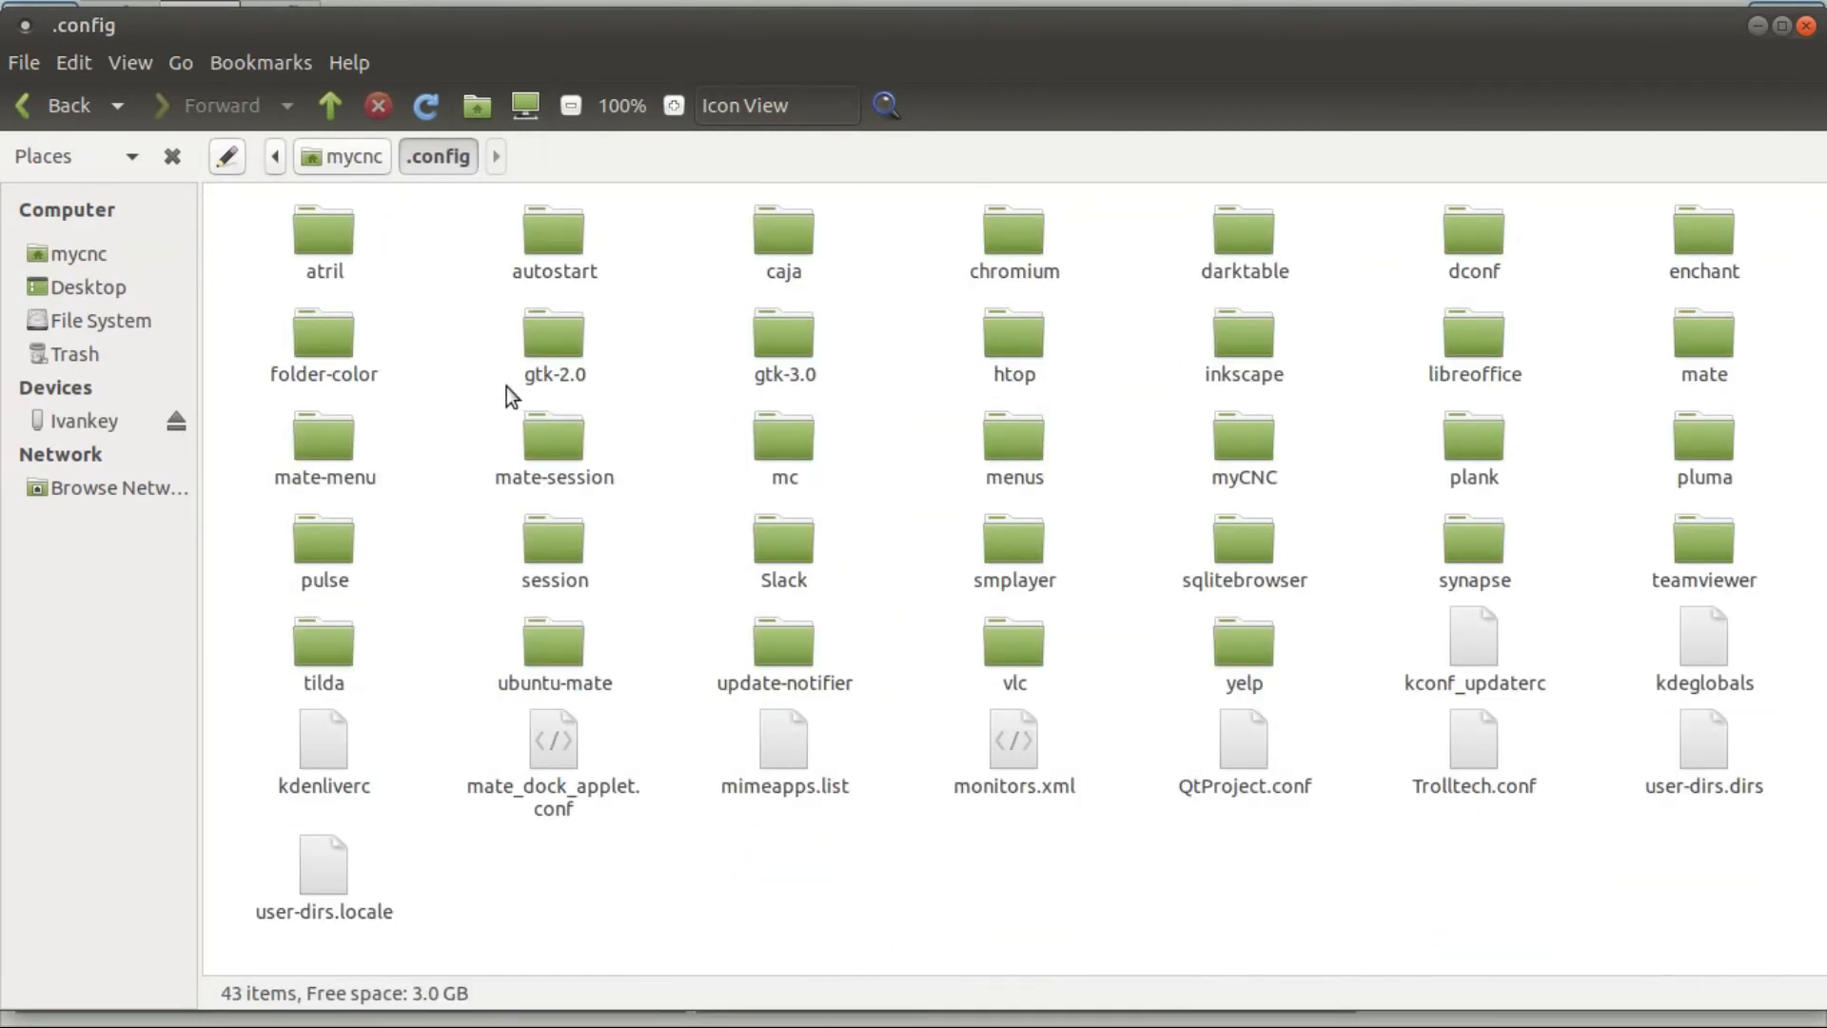
{"action": "double_click", "coordinate": [1256, 449]}
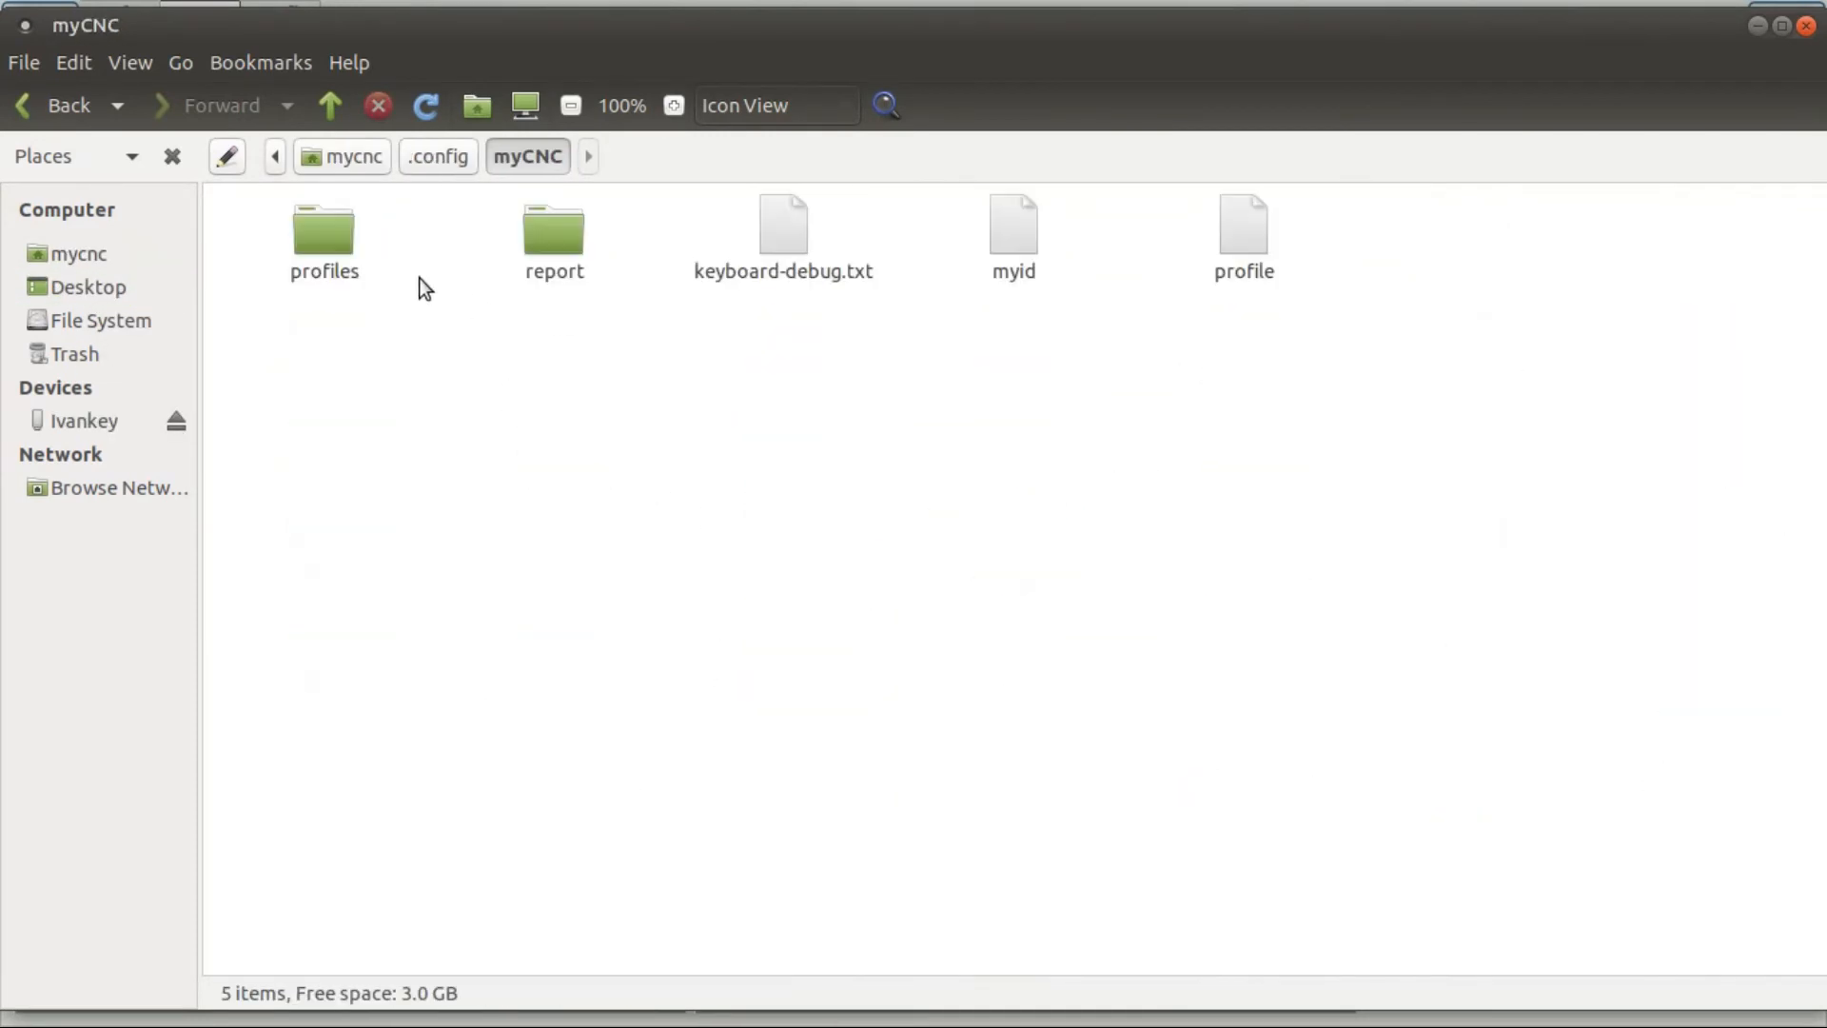
{"action": "double_click", "coordinate": [333, 251]}
{"action": "left_click", "coordinate": [1475, 338]}
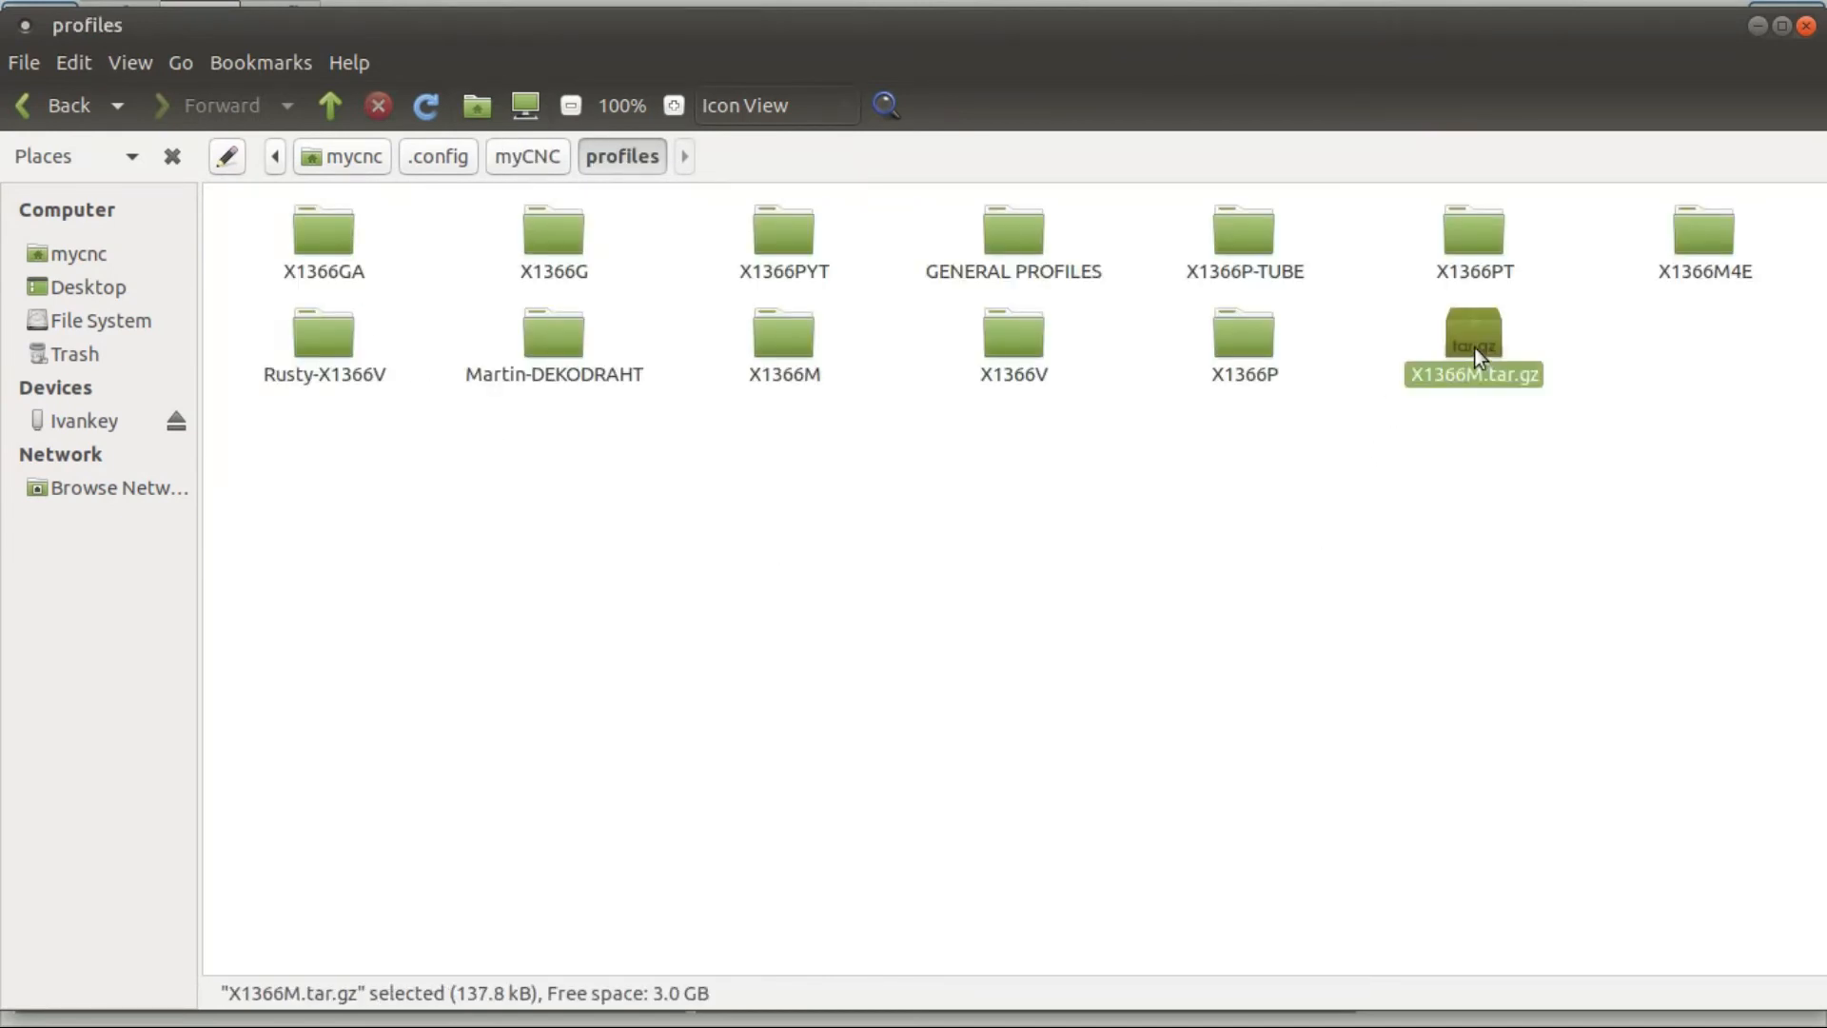
{"action": "key", "text": "Delete"}
- Paste the copied X1366M.tar.gz into the profiles folder and extract it there
{"action": "right_click", "coordinate": [1390, 415]}
{"action": "left_click", "coordinate": [1451, 669]}
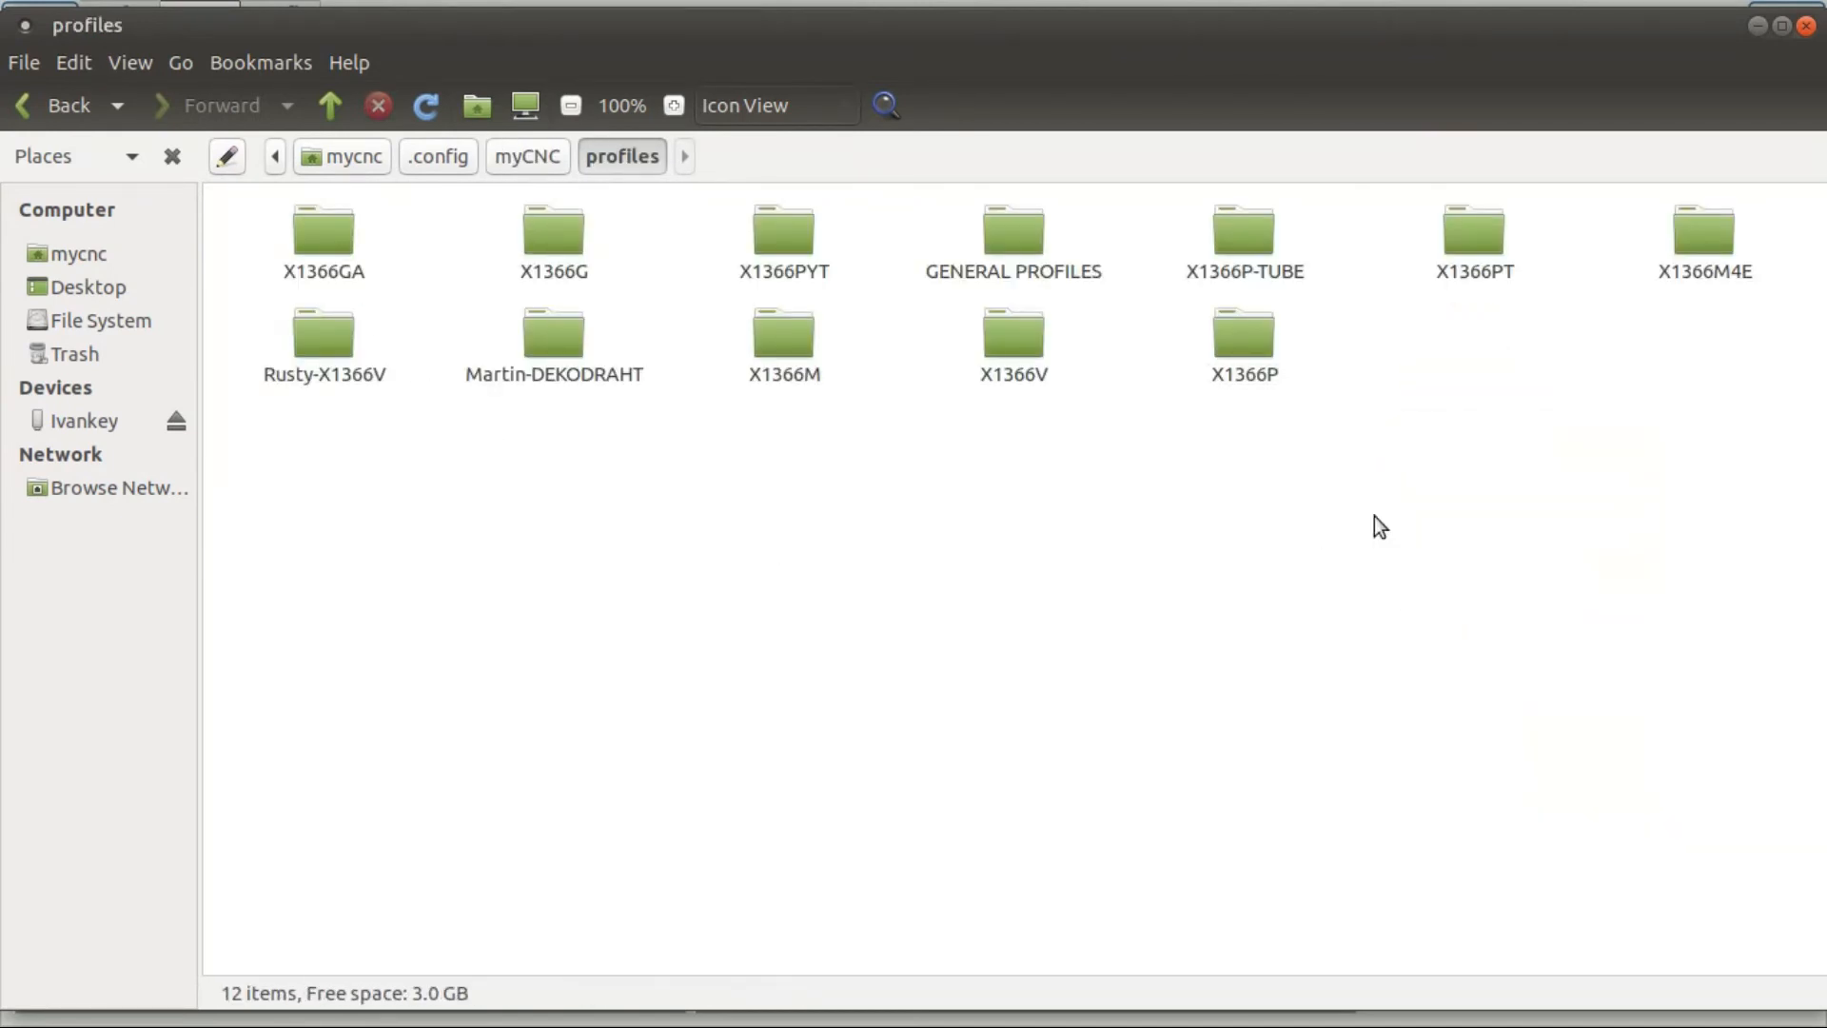
{"action": "right_click", "coordinate": [1477, 338]}
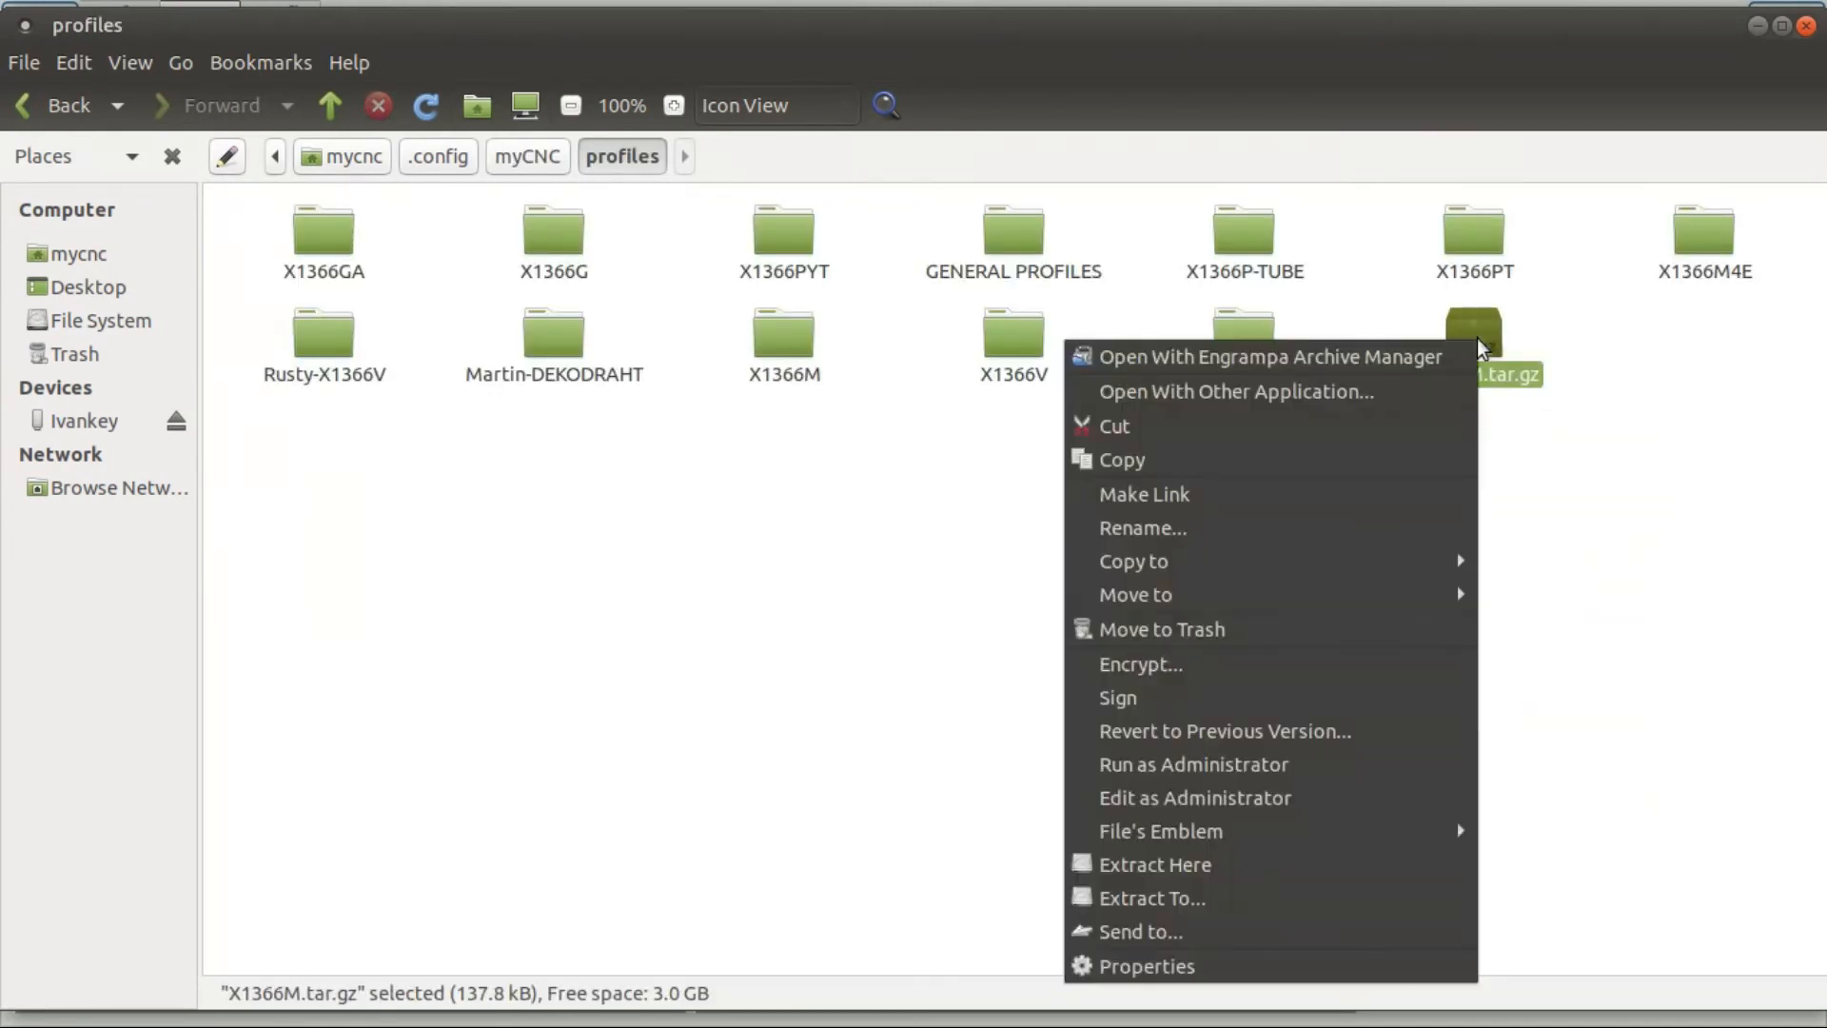
{"action": "left_click", "coordinate": [1226, 862]}
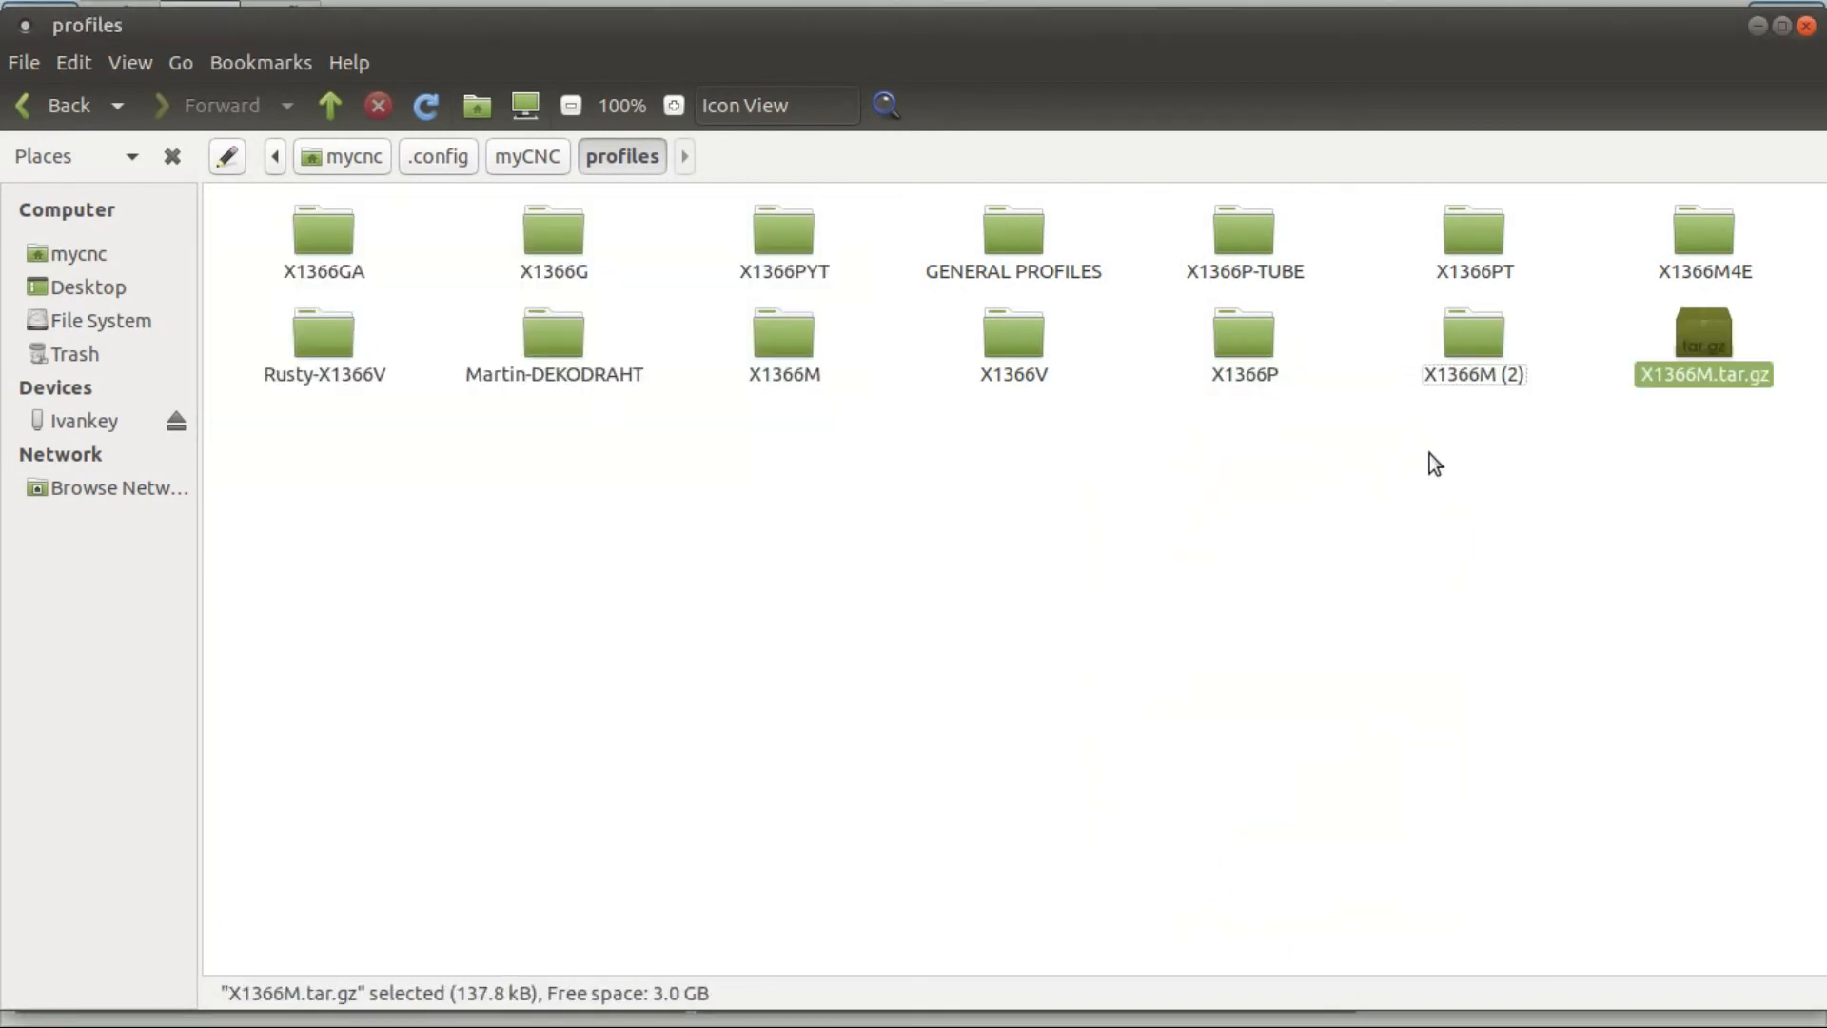
- Delete the extracted duplicate of the X1366M folder together with X1366M.tar.gz from the profiles folder
{"action": "left_click", "coordinate": [1466, 411]}
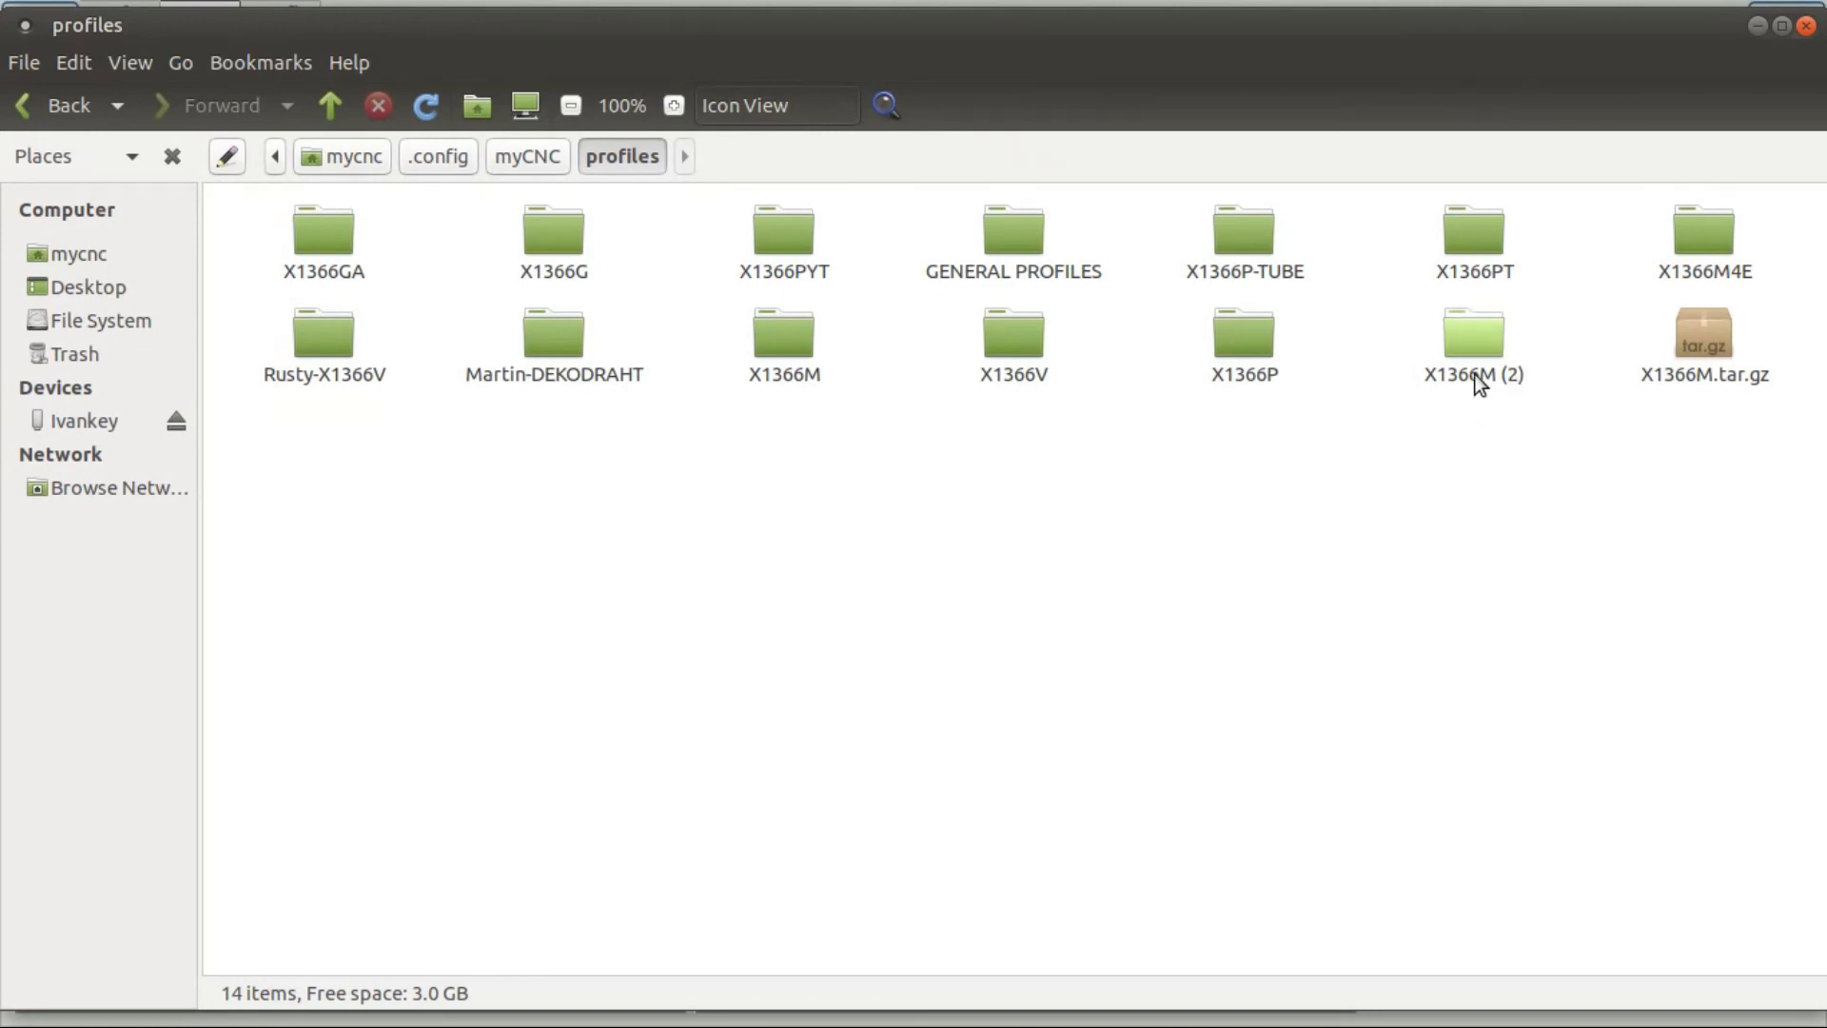
{"action": "left_click_drag", "start_coordinate": [1756, 453], "coordinate": [1443, 318]}
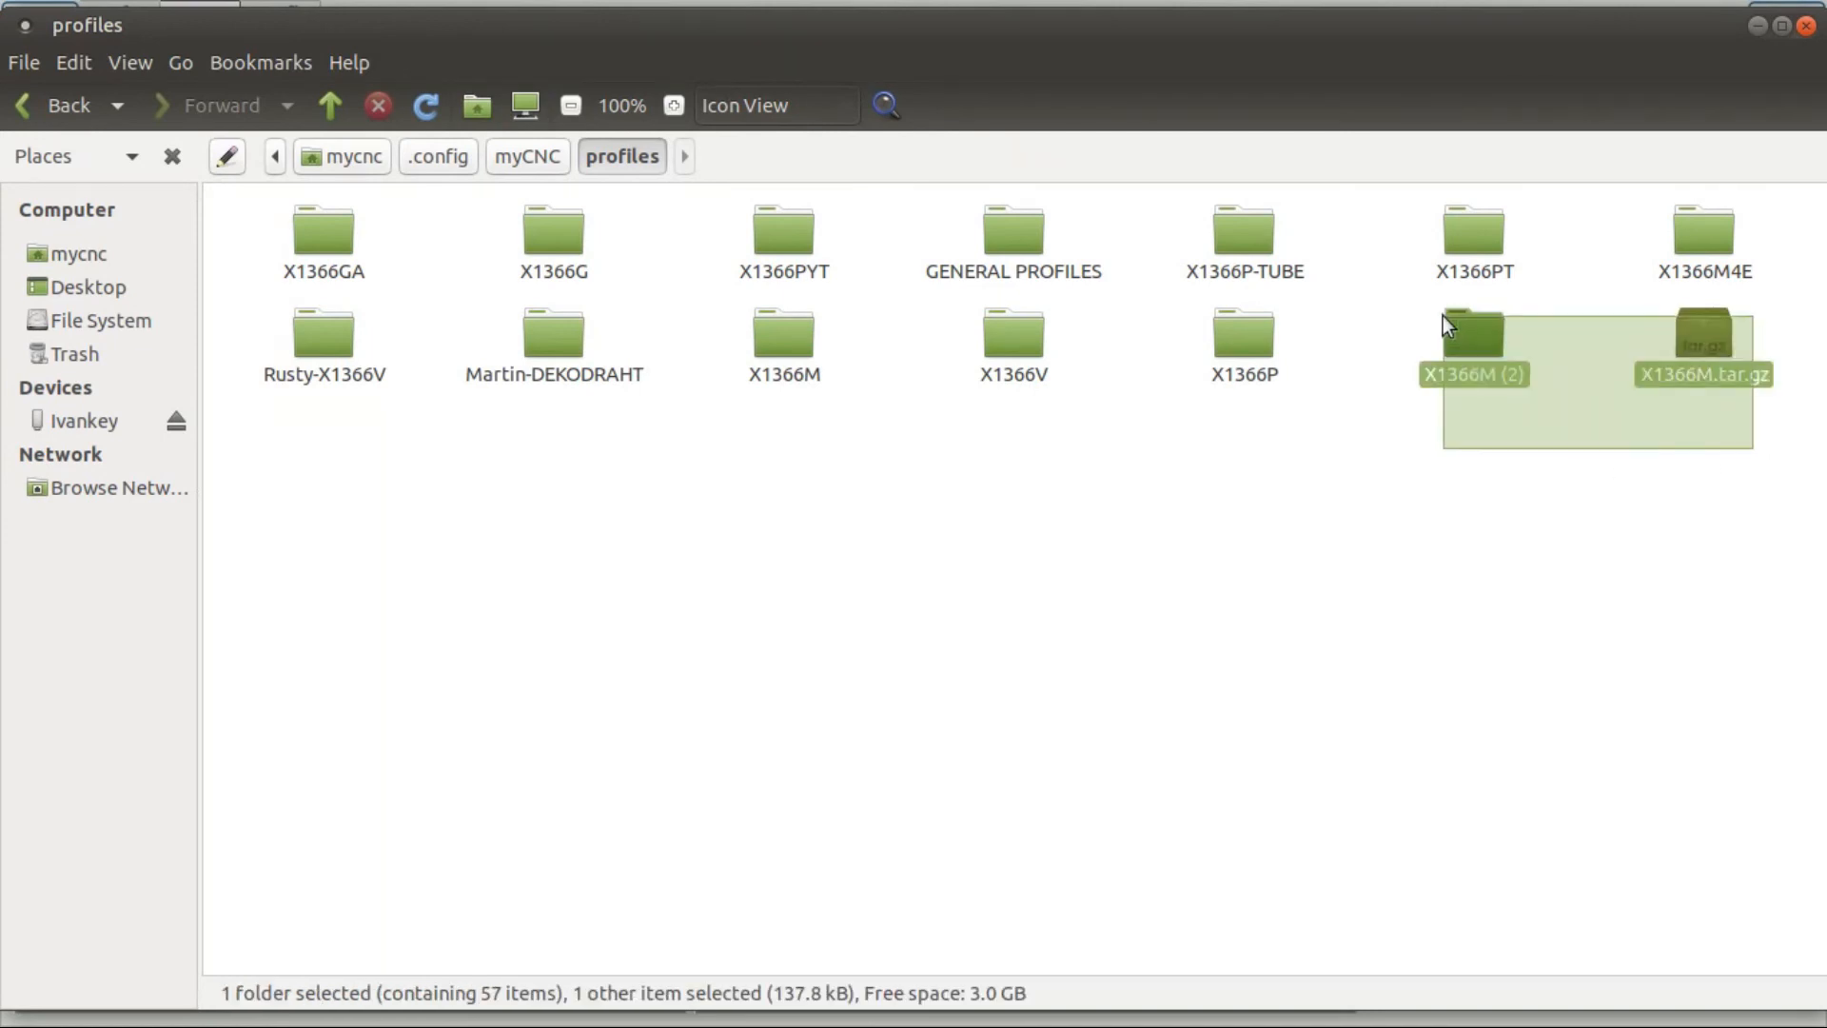
{"action": "key", "text": "Delete"}
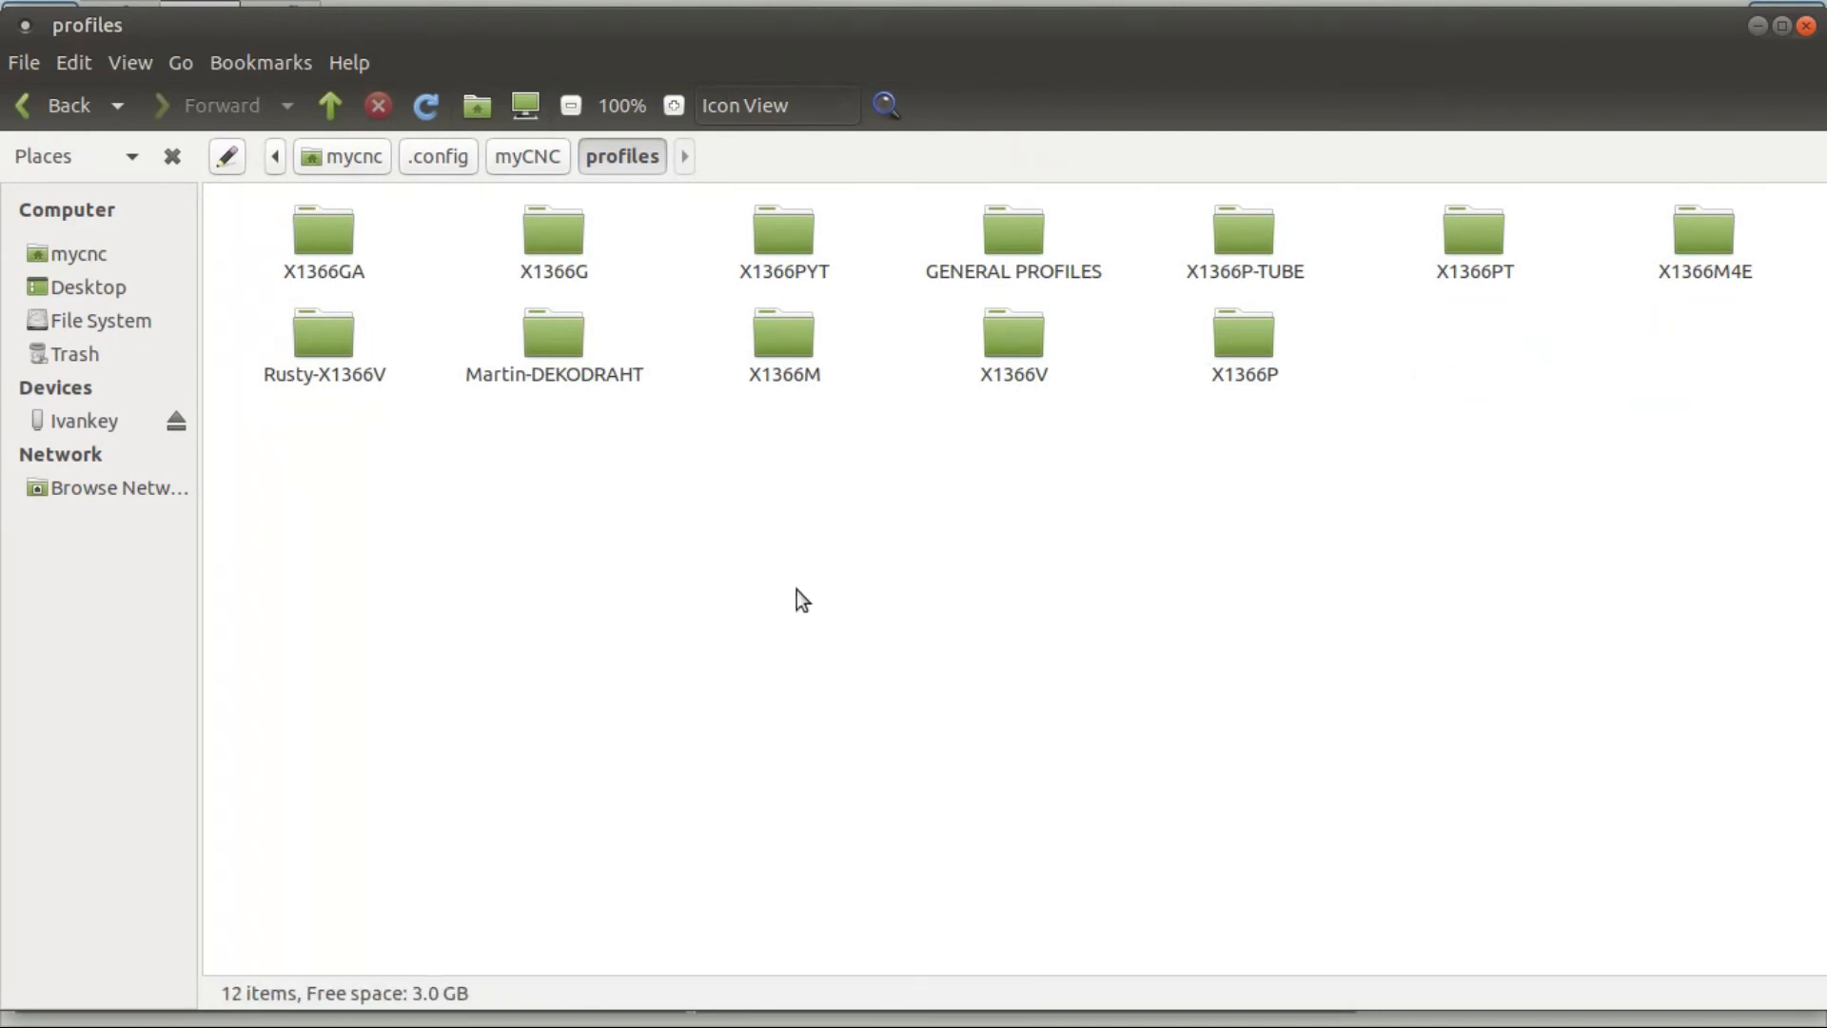